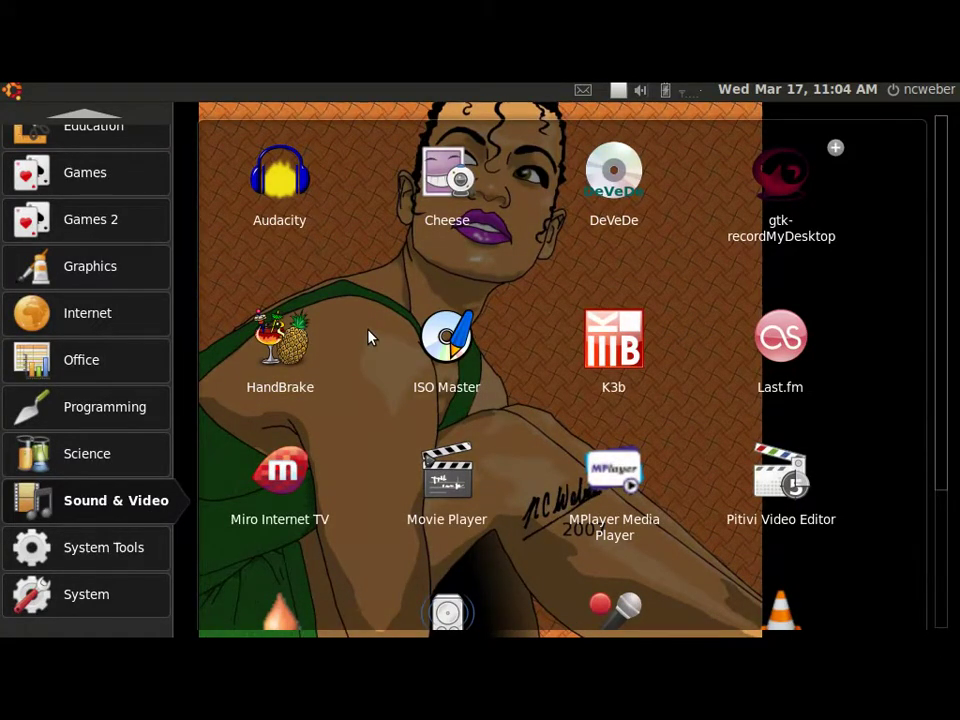
# Open the launcher's Graphics category to list GIMP, Inkscape and Blender.
pyautogui.click(140, 275)
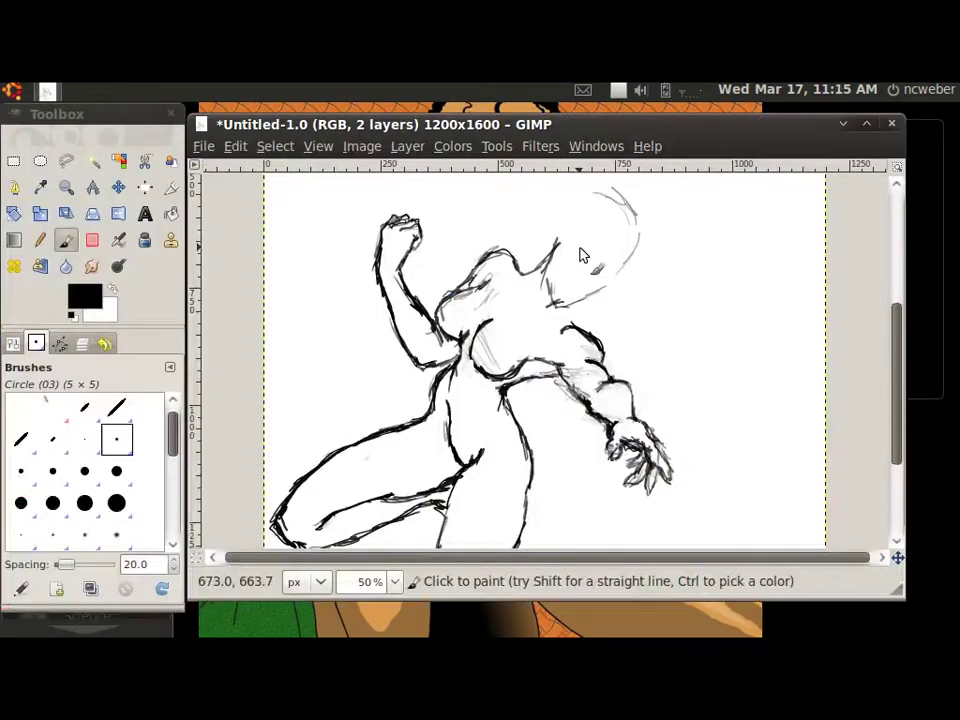
# Paint small strokes for the eyes, mouth, chin, ear and cheek, undoing one misplaced dash.
pyautogui.moveTo(577, 246); pyautogui.dragTo(588, 245)
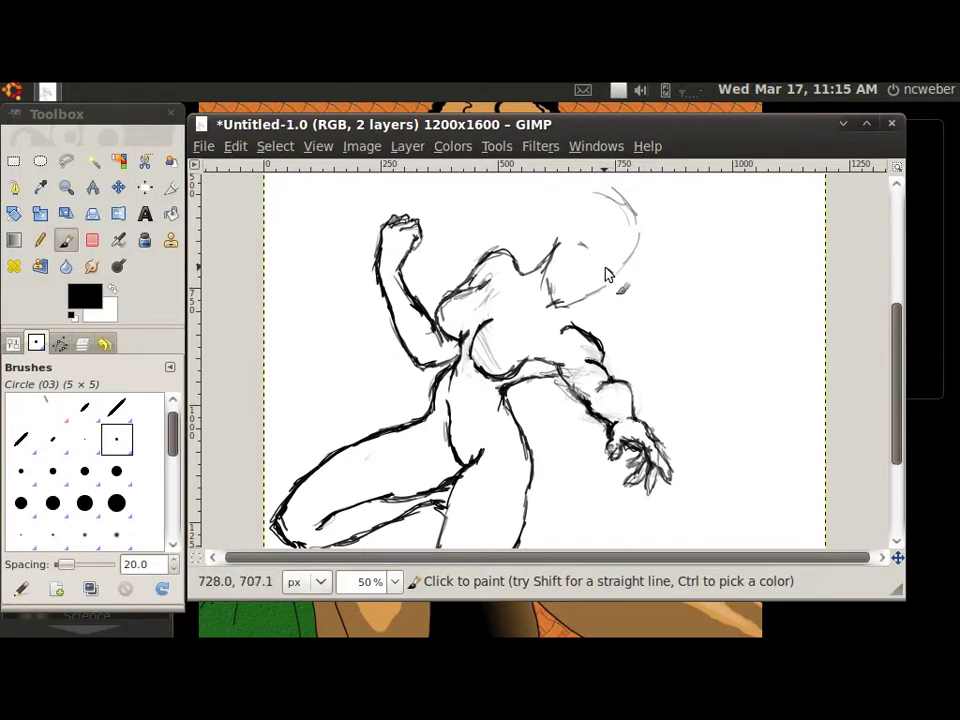
pyautogui.moveTo(605, 267)
pyautogui.mouseDown()
pyautogui.moveTo(605, 275)
pyautogui.moveTo(590, 270)
pyautogui.mouseUp()
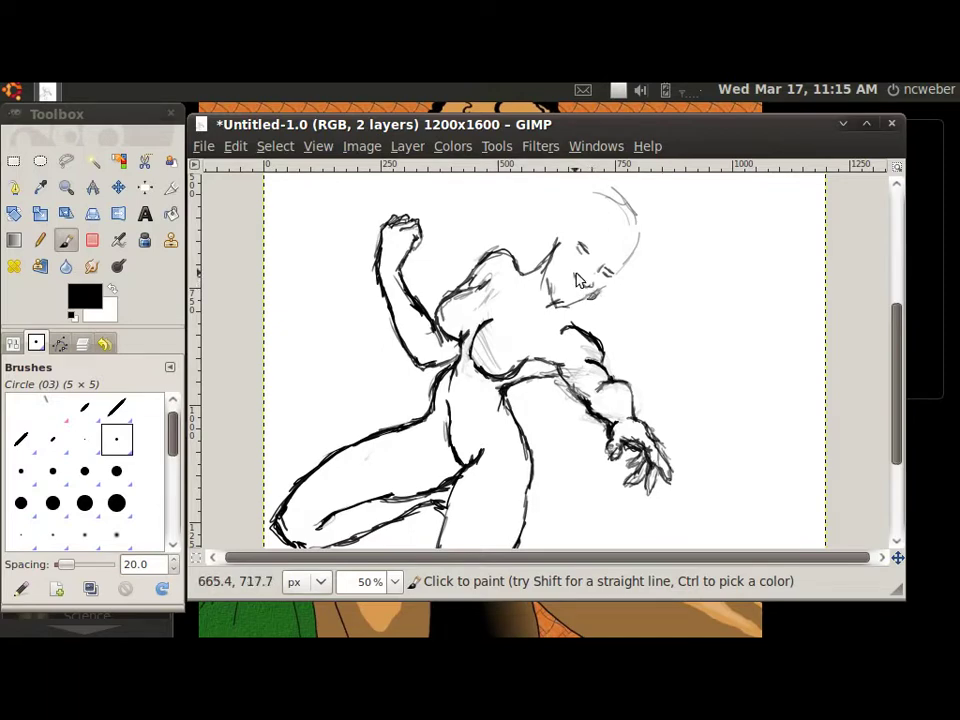
pyautogui.moveTo(589, 308); pyautogui.dragTo(584, 315)
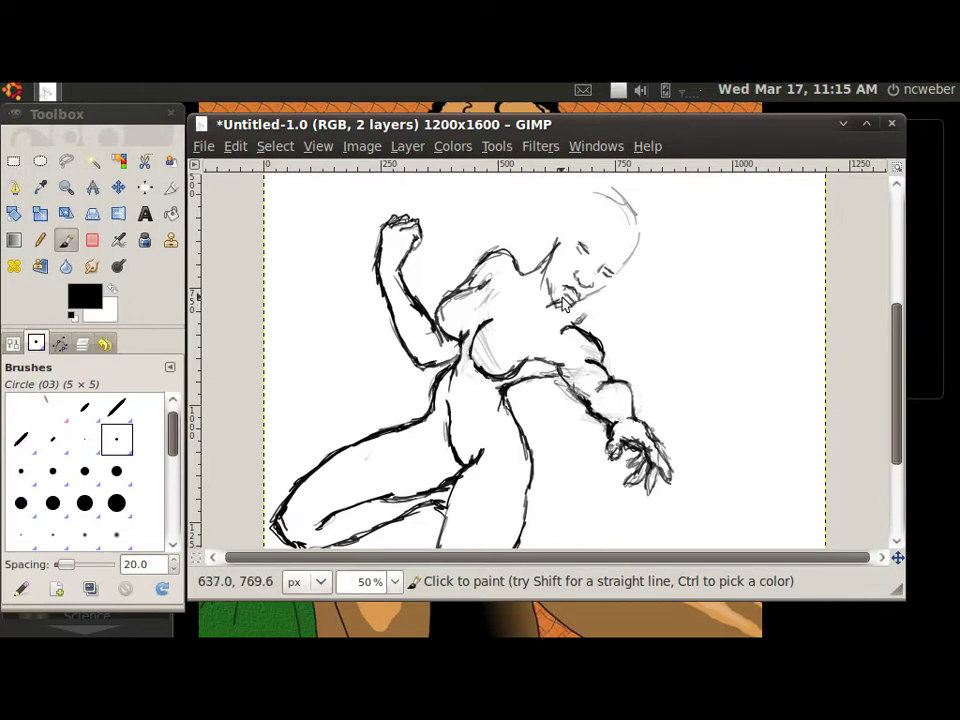
pyautogui.moveTo(565, 300); pyautogui.dragTo(590, 257)
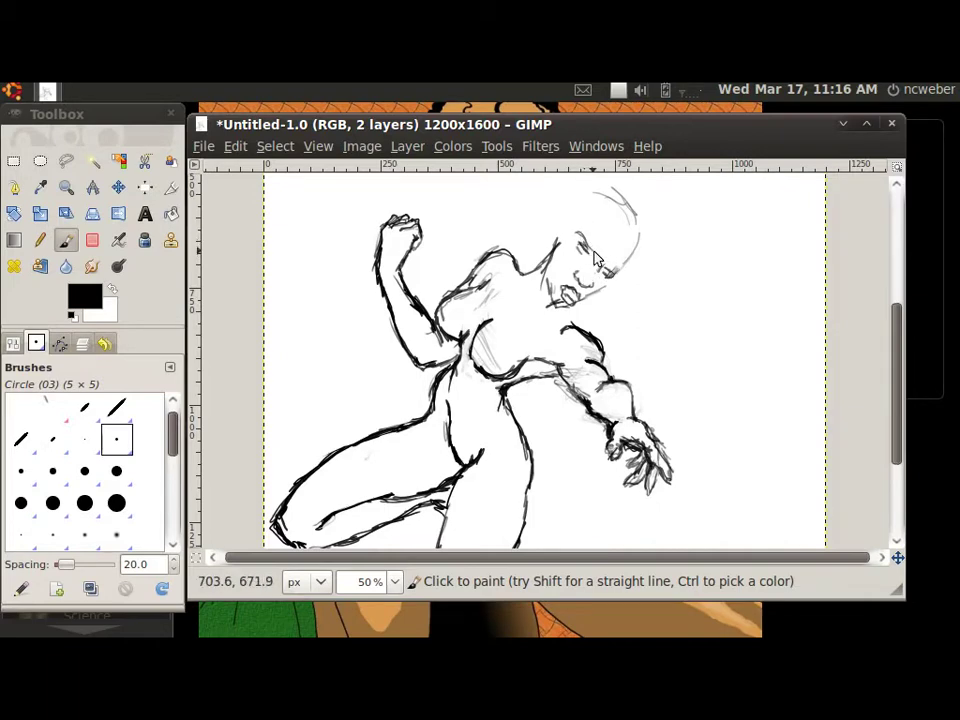
pyautogui.moveTo(618, 288); pyautogui.dragTo(627, 281)
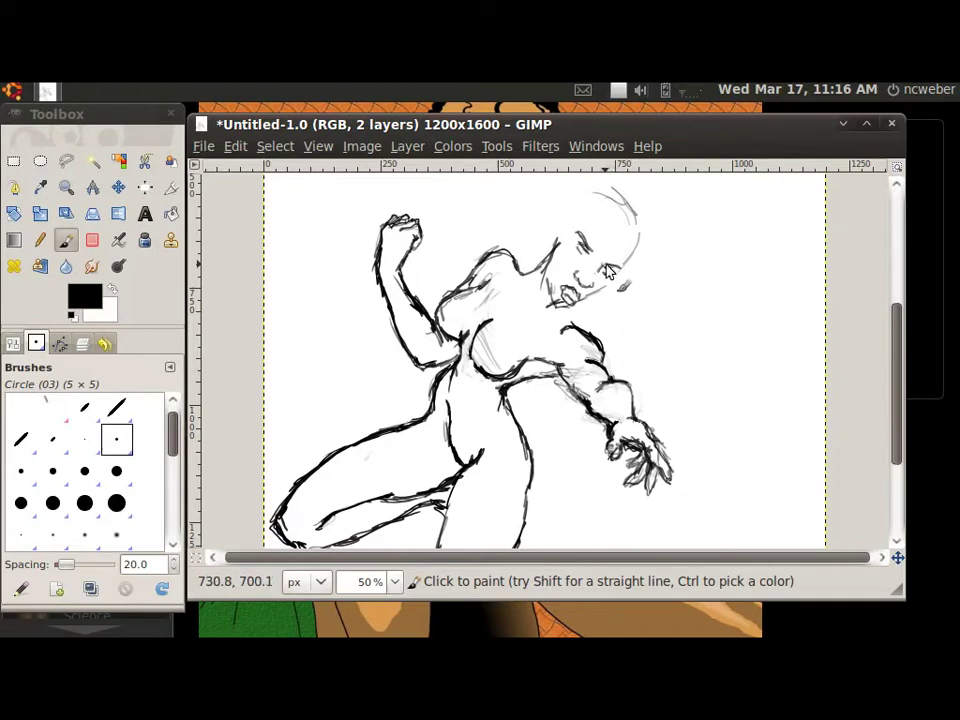
pyautogui.moveTo(632, 300)
pyautogui.mouseDown()
pyautogui.moveTo(642, 293)
pyautogui.moveTo(634, 301)
pyautogui.mouseUp()
pyautogui.hotkey('ctrl', 'z')
pyautogui.hotkey('ctrl', 'z')
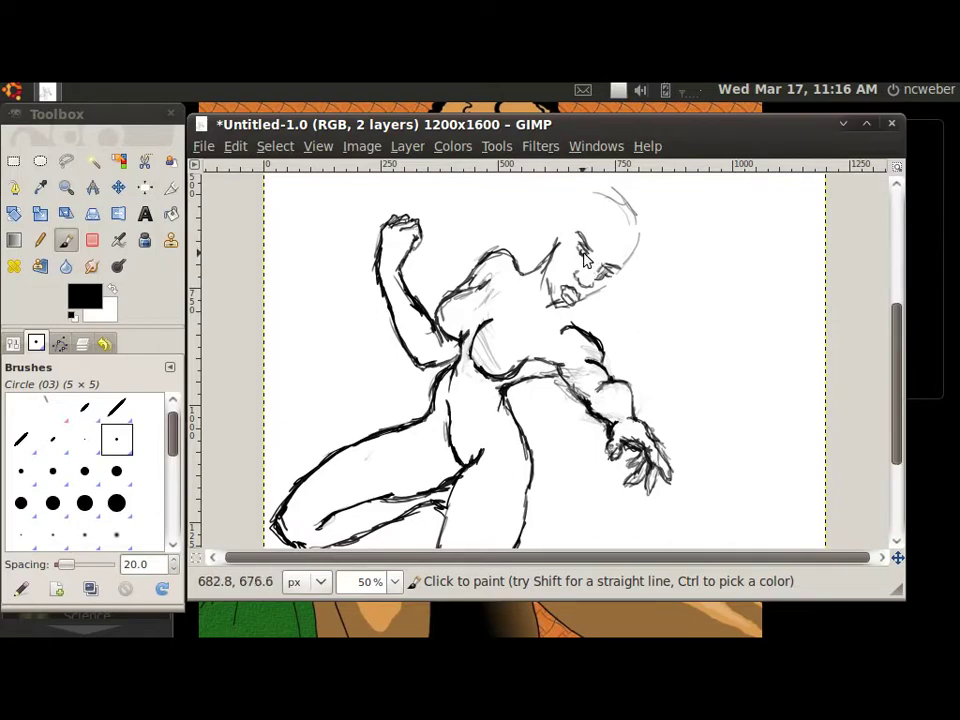
pyautogui.moveTo(598, 266); pyautogui.dragTo(606, 280)
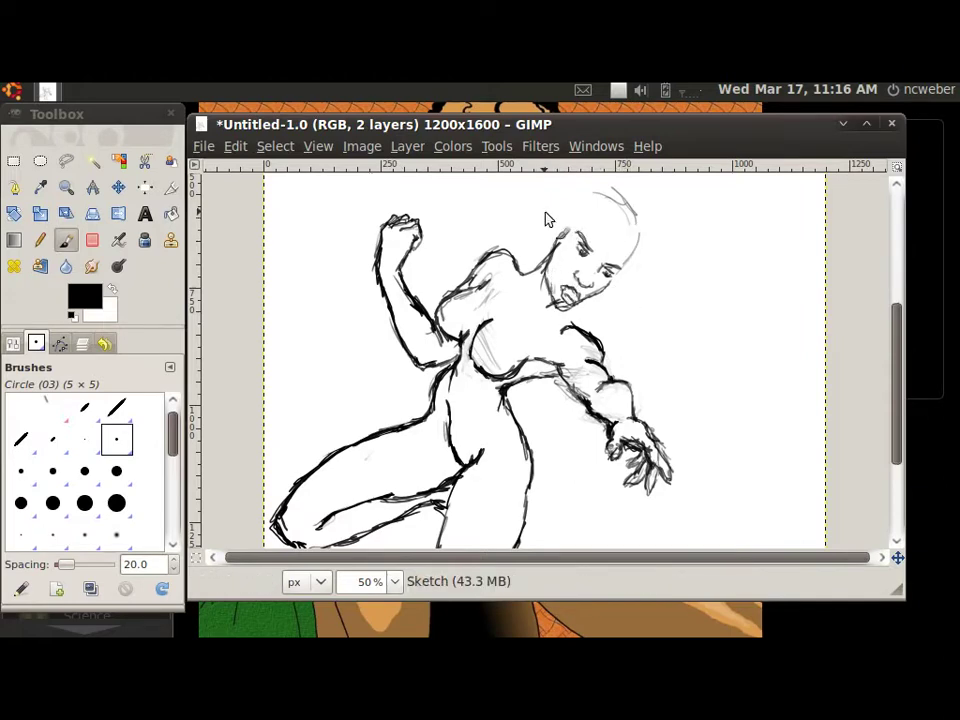
# Erase stray chin and neck lines, then add a mark by the right eye and undo the stroke beside the head.
pyautogui.hotkey('shift', 'e')
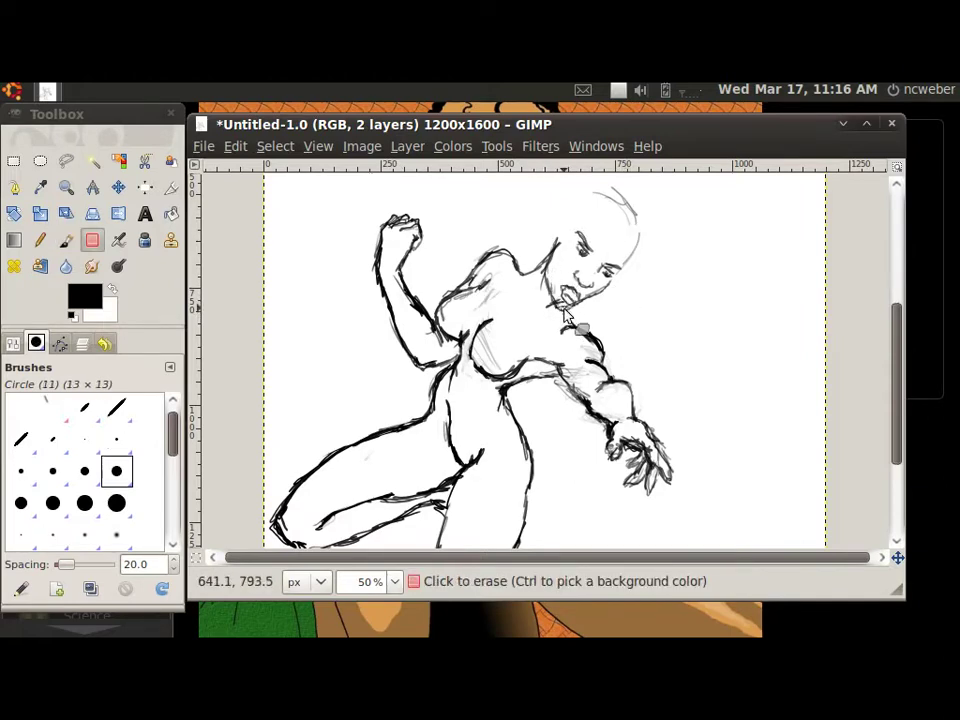
pyautogui.moveTo(557, 305); pyautogui.dragTo(551, 278)
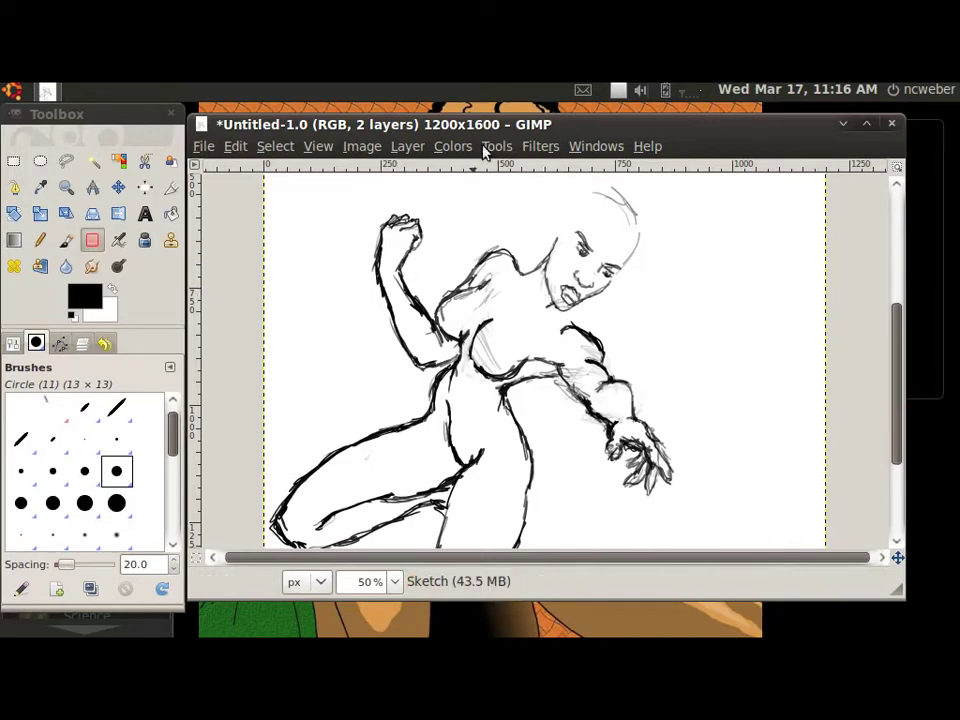
pyautogui.press('p')
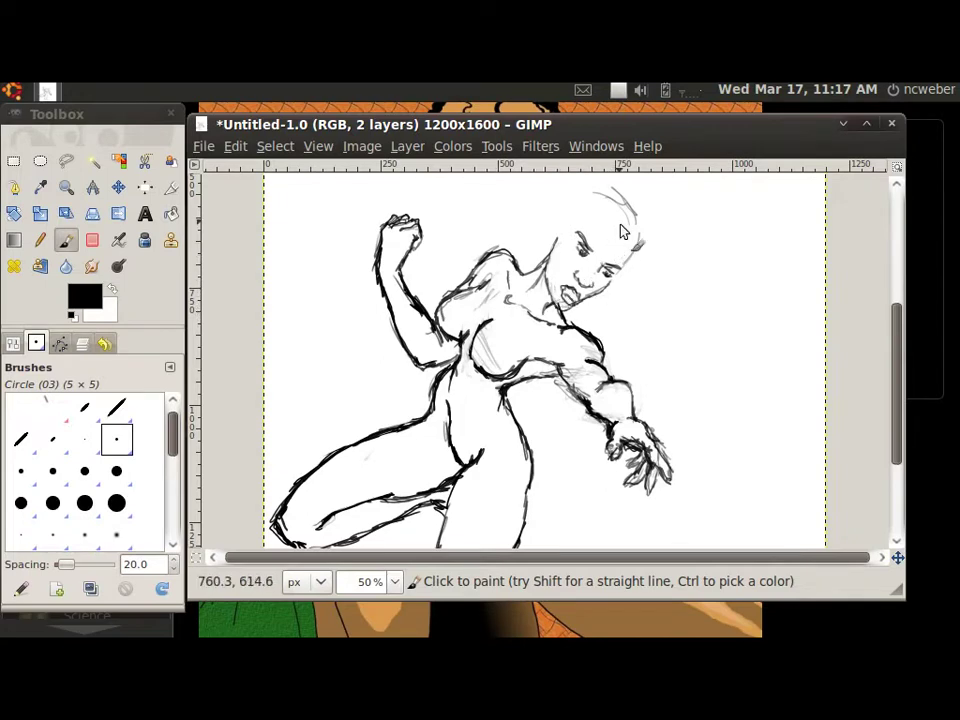
pyautogui.moveTo(605, 244); pyautogui.dragTo(646, 248)
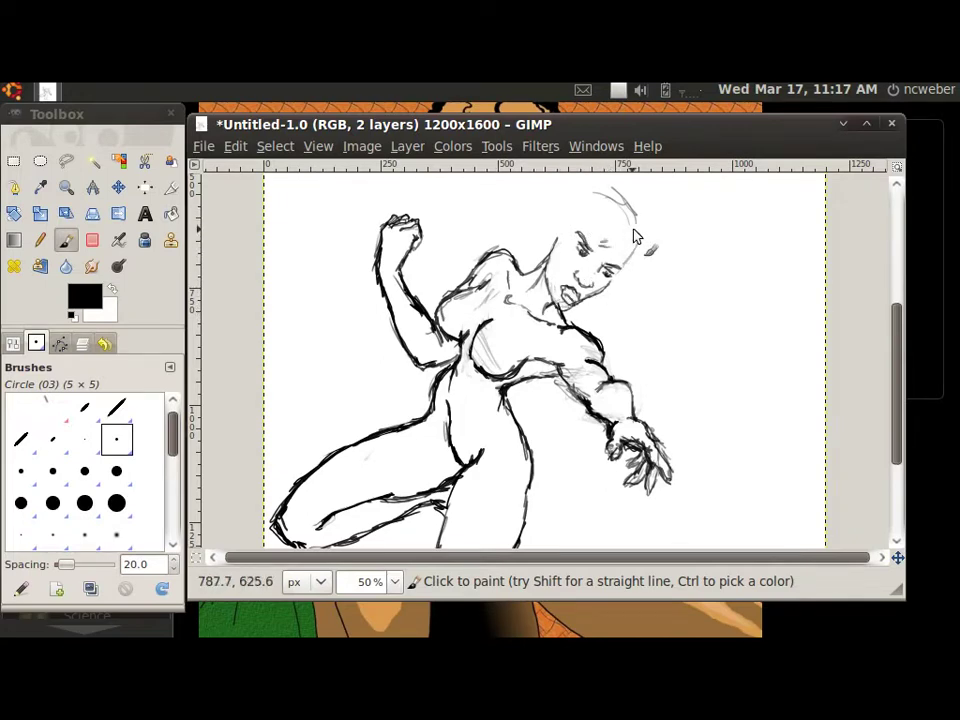
pyautogui.hotkey('ctrl', 'z')
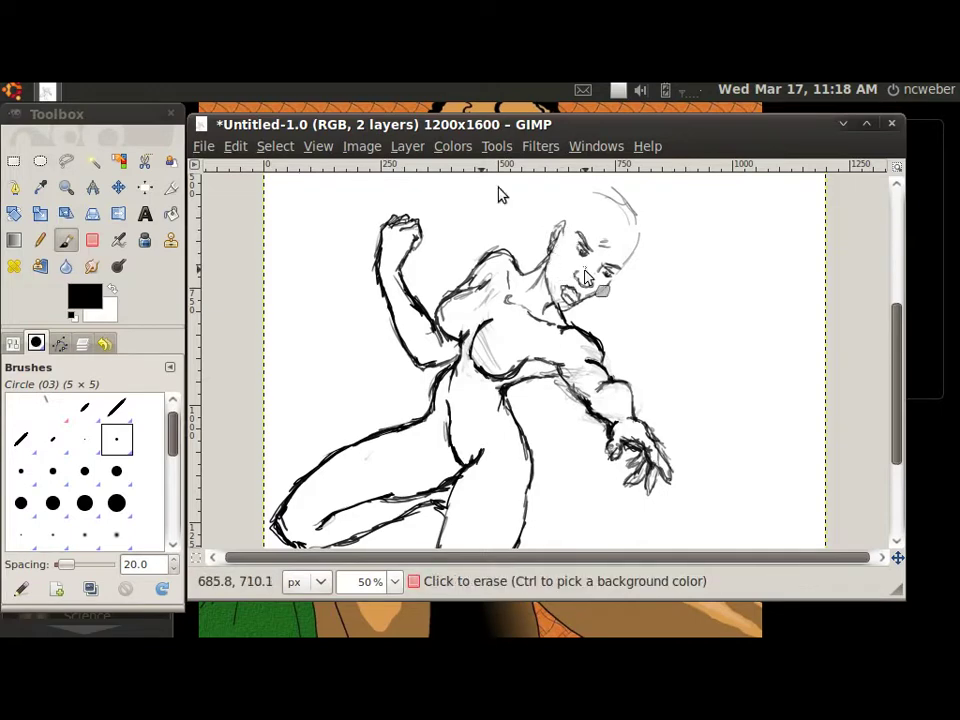
# Erase the stray mark near the mouth, redraw a short left-cheek stroke, then scroll down to the legs.
pyautogui.hotkey('shift', 'e')
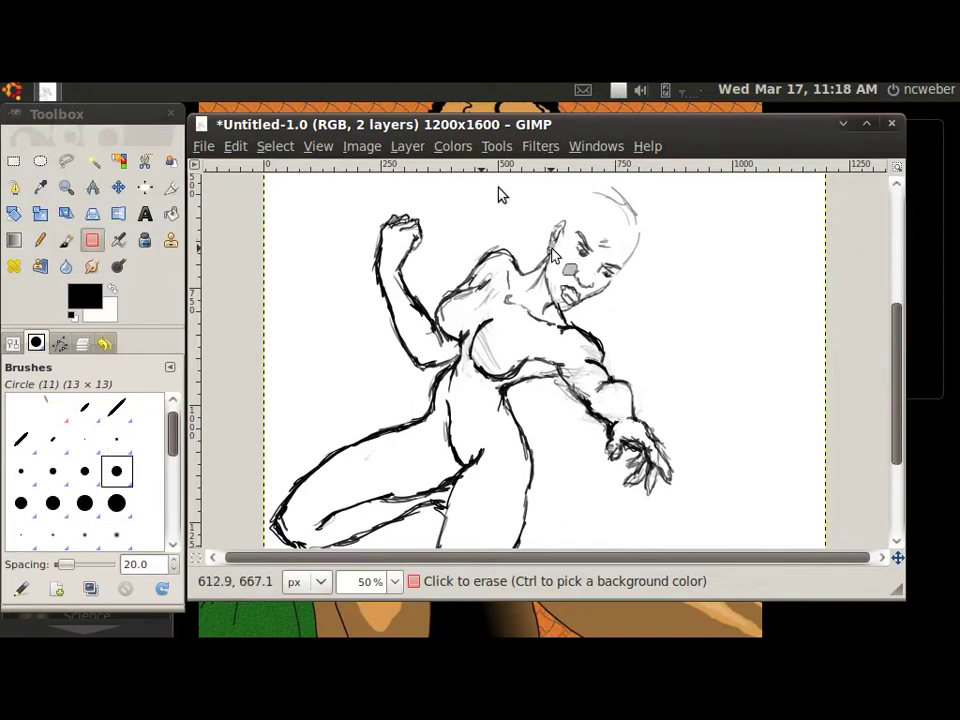
pyautogui.click(560, 248)
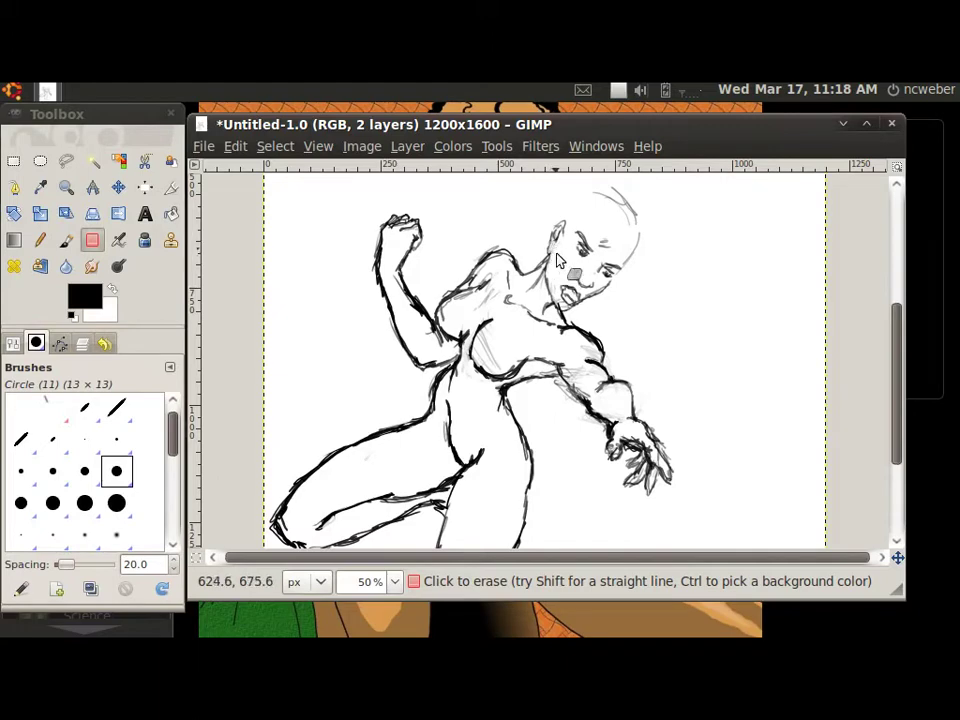
pyautogui.press('p')
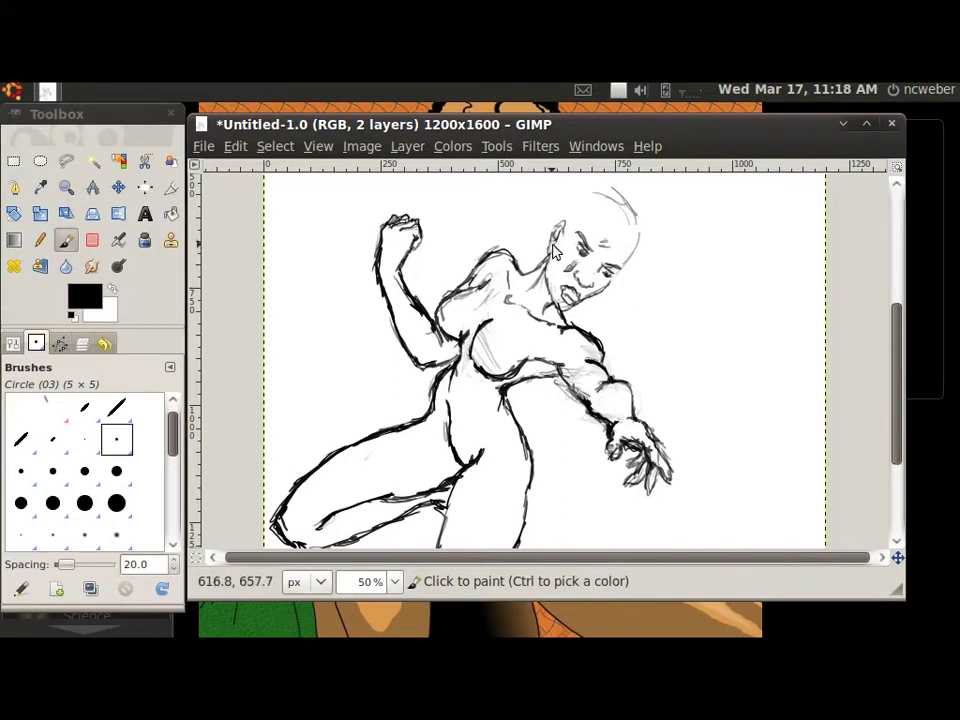
pyautogui.moveTo(556, 250); pyautogui.dragTo(555, 269)
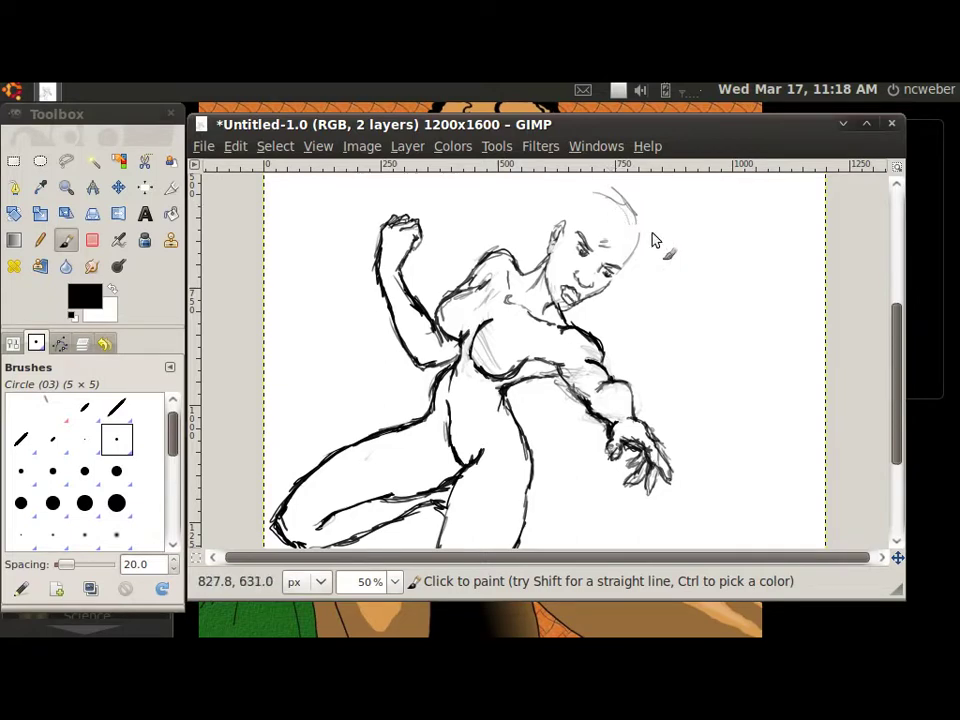
pyautogui.moveTo(897, 350); pyautogui.dragTo(891, 441)
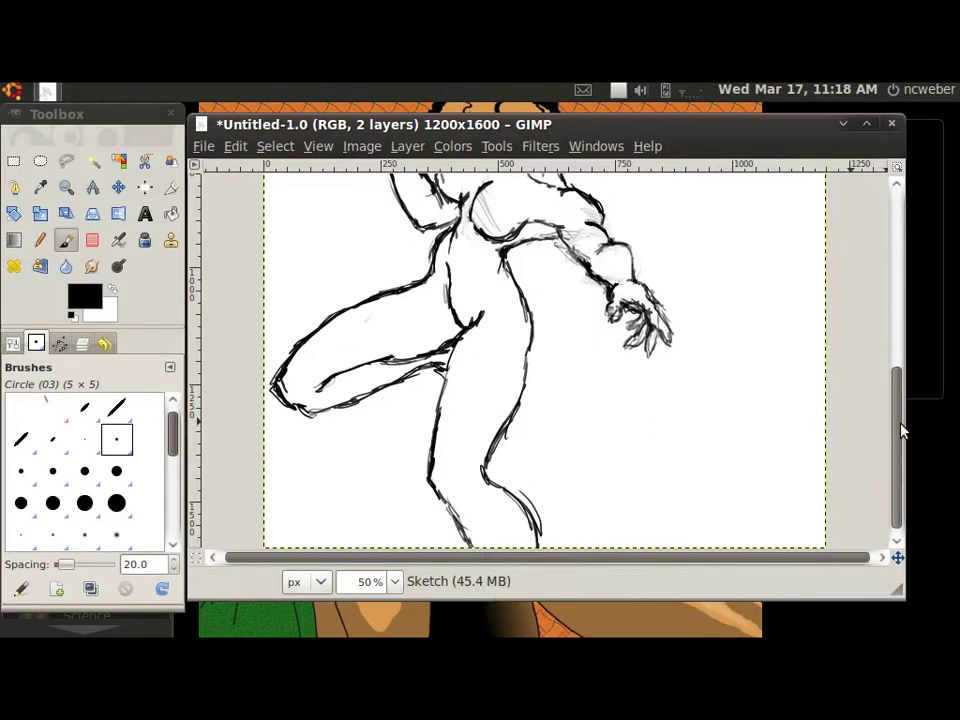
# Scroll the canvas back up so the figure's head and upper body are visible.
pyautogui.moveTo(900, 430); pyautogui.dragTo(898, 352)
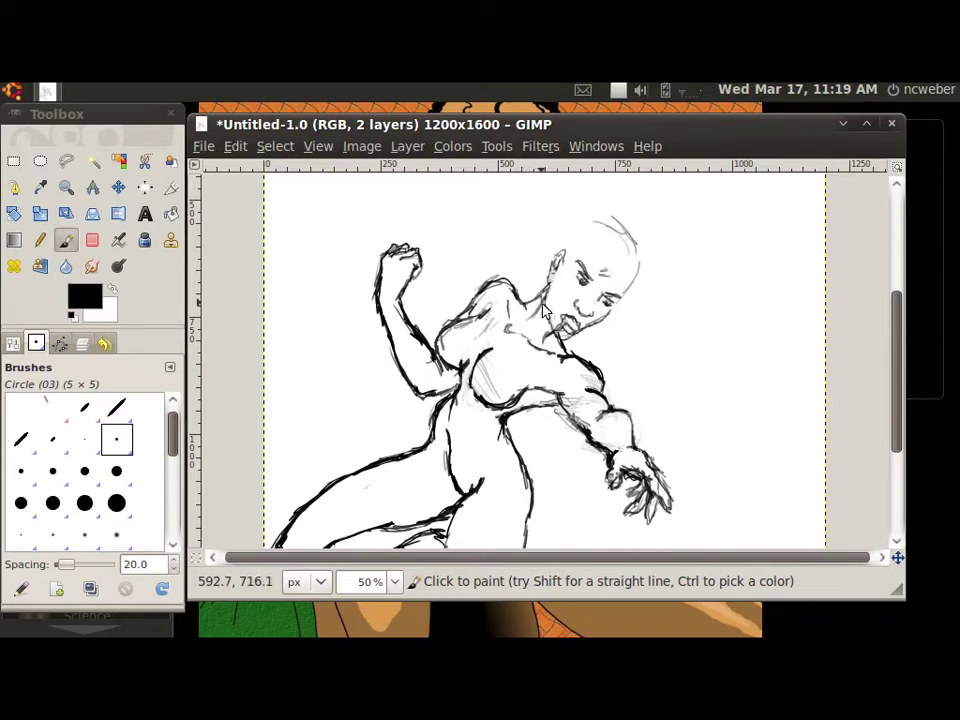
# Strengthen the chin and neck line, darken the torso's left contour, and add a torso hatch mark.
pyautogui.moveTo(543, 313); pyautogui.dragTo(566, 333)
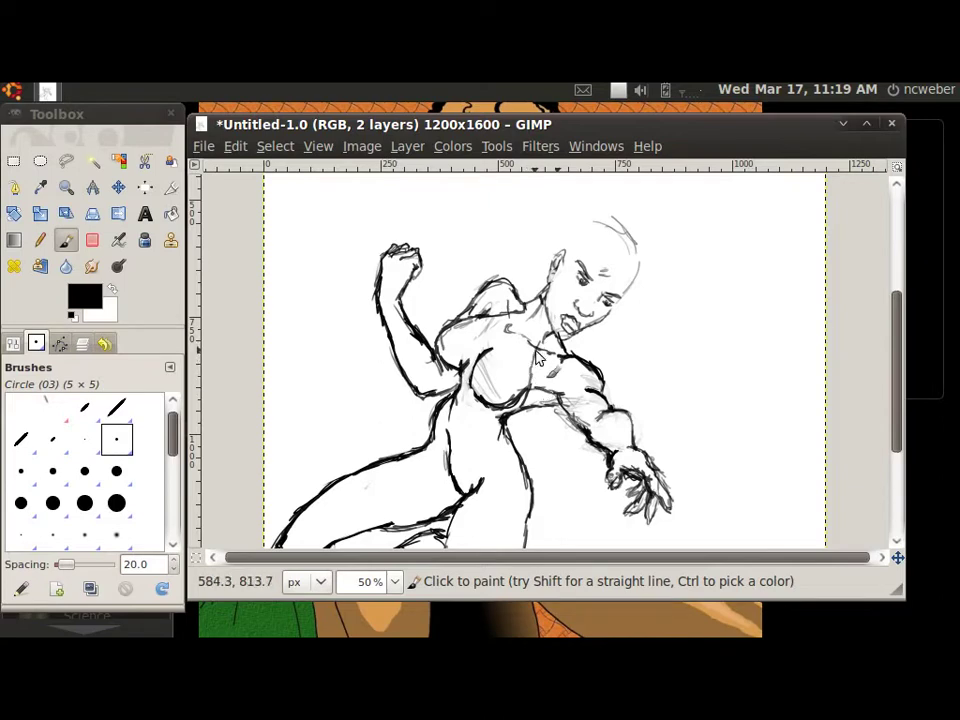
pyautogui.moveTo(547, 344)
pyautogui.mouseDown()
pyautogui.moveTo(525, 413)
pyautogui.moveTo(554, 345)
pyautogui.mouseUp()
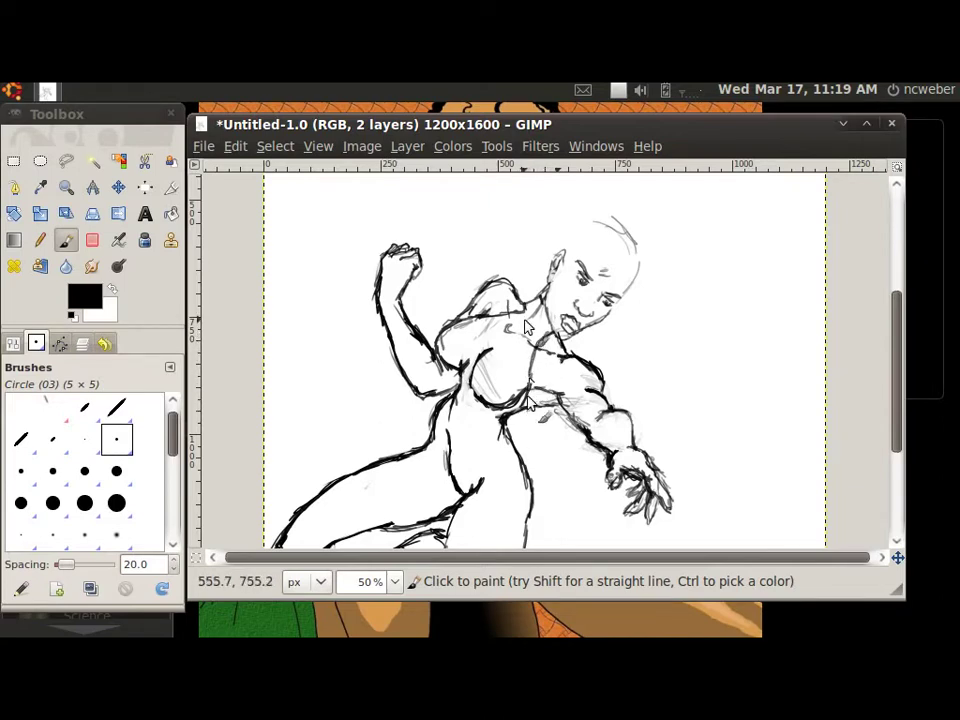
pyautogui.moveTo(561, 455); pyautogui.dragTo(550, 462)
pyautogui.hotkey('ctrl', 'z')
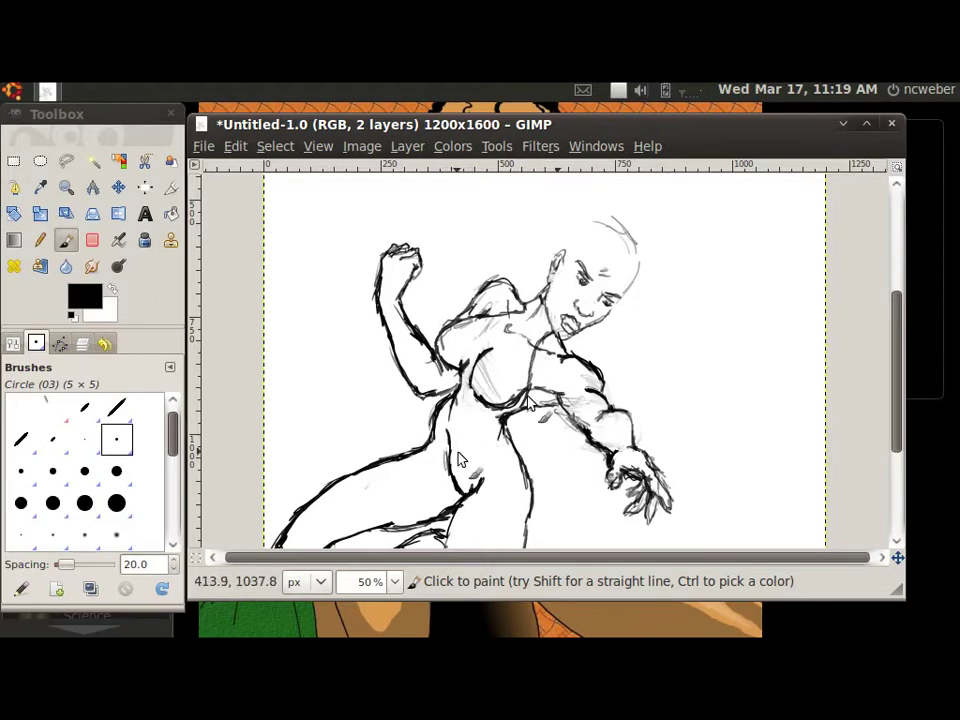
pyautogui.moveTo(455, 398); pyautogui.dragTo(436, 447)
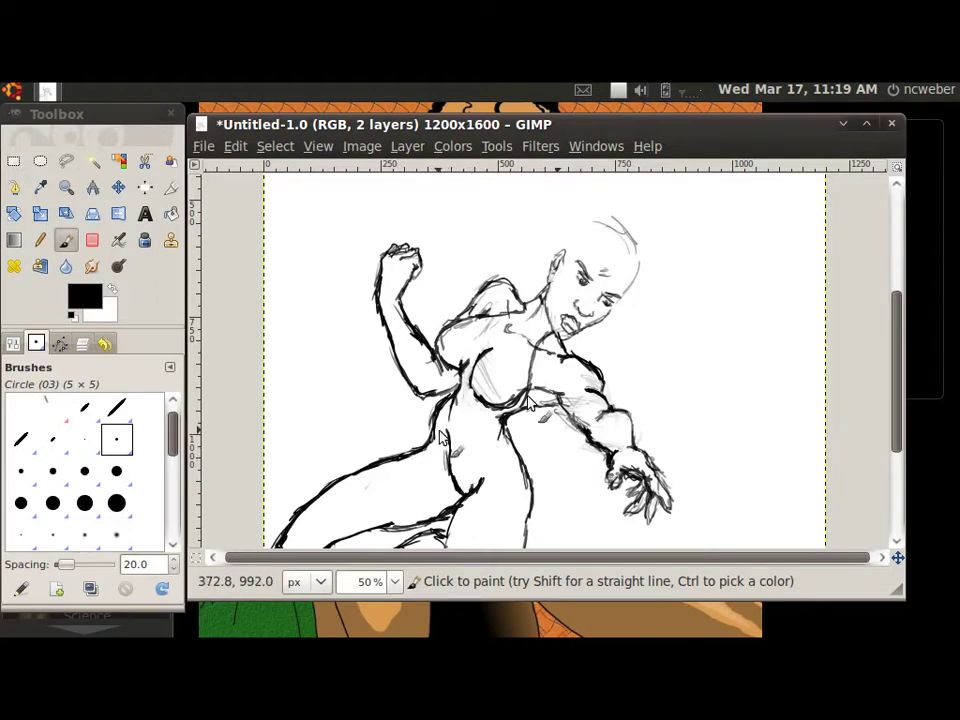
pyautogui.moveTo(466, 427); pyautogui.dragTo(461, 435)
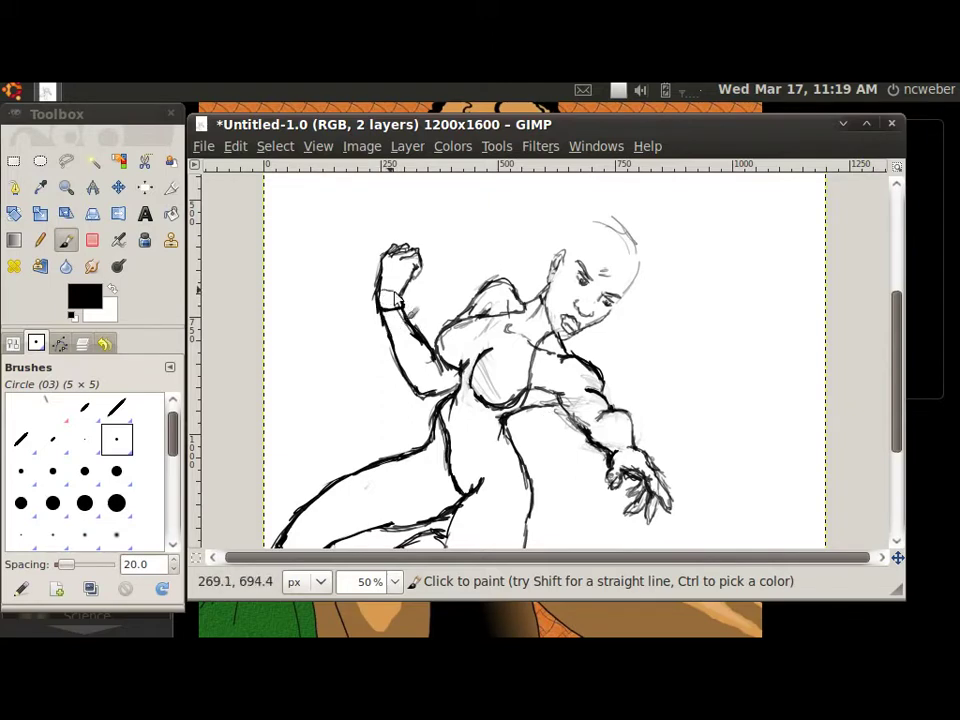
# Draw a band across the raised fist's wrist, then sketch the lower hand's edge and fingers.
pyautogui.moveTo(390, 306)
pyautogui.mouseDown()
pyautogui.moveTo(381, 302)
pyautogui.moveTo(431, 275)
pyautogui.mouseUp()
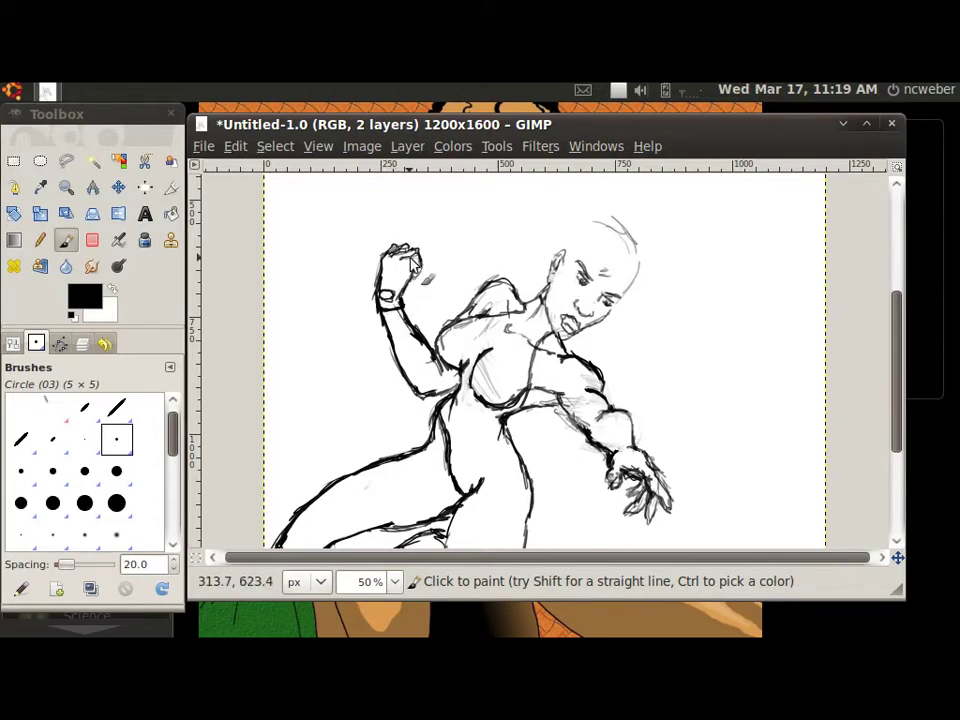
pyautogui.hotkey('ctrl', 'z')
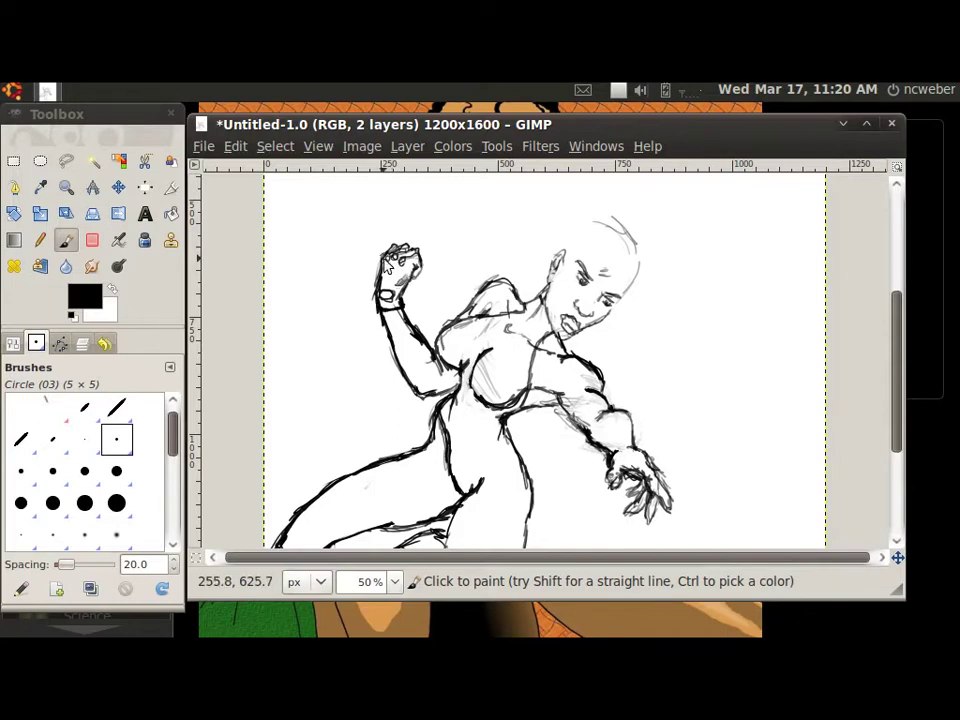
pyautogui.hotkey('ctrl', 'y')
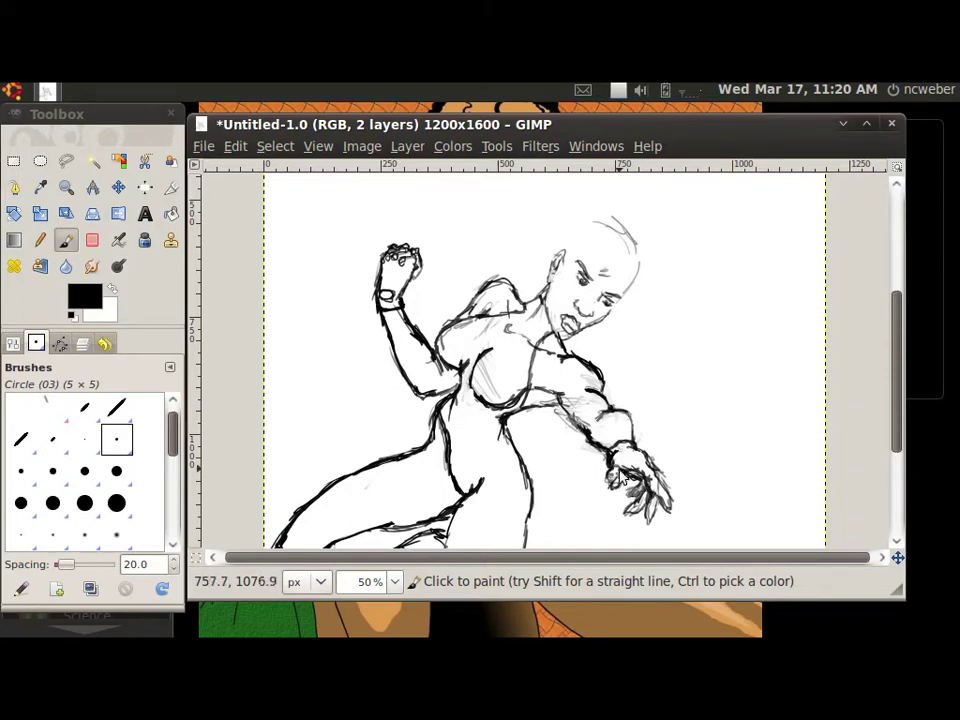
pyautogui.moveTo(675, 497); pyautogui.dragTo(659, 483)
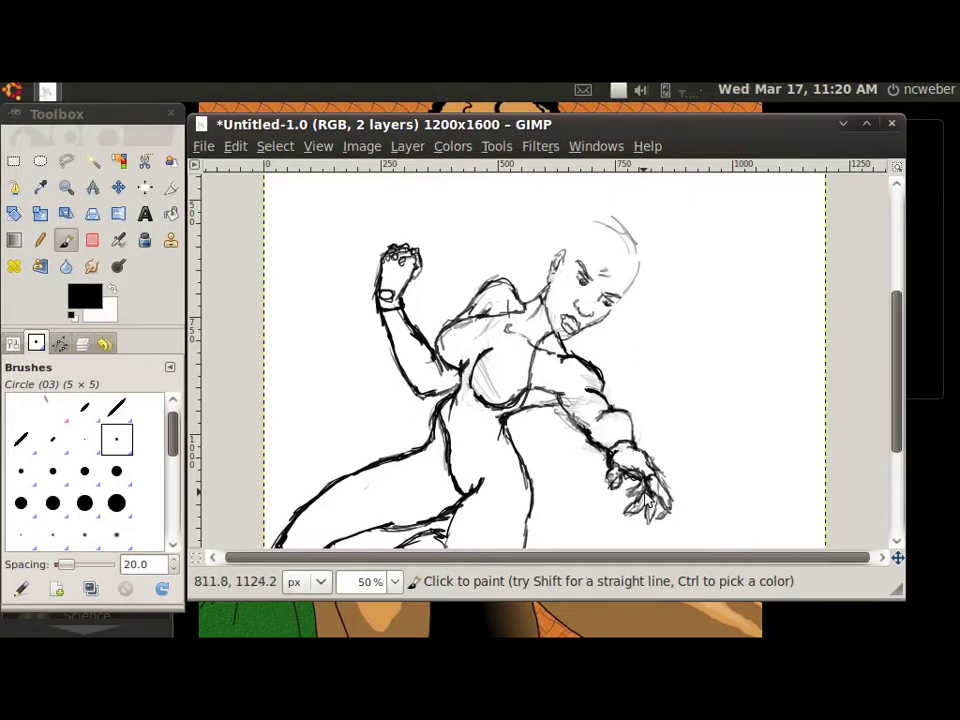
pyautogui.moveTo(668, 507)
pyautogui.mouseDown()
pyautogui.moveTo(664, 499)
pyautogui.moveTo(657, 507)
pyautogui.mouseUp()
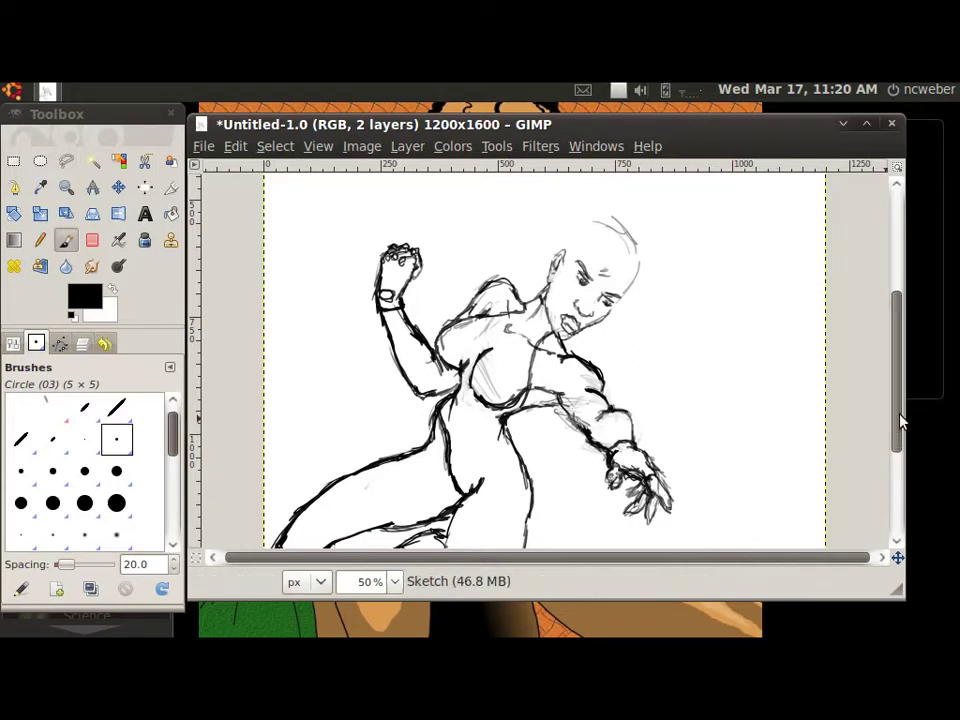
# Refine the lower hand's fingers and extend the inner-thigh line.
pyautogui.moveTo(899, 424); pyautogui.dragTo(899, 451)
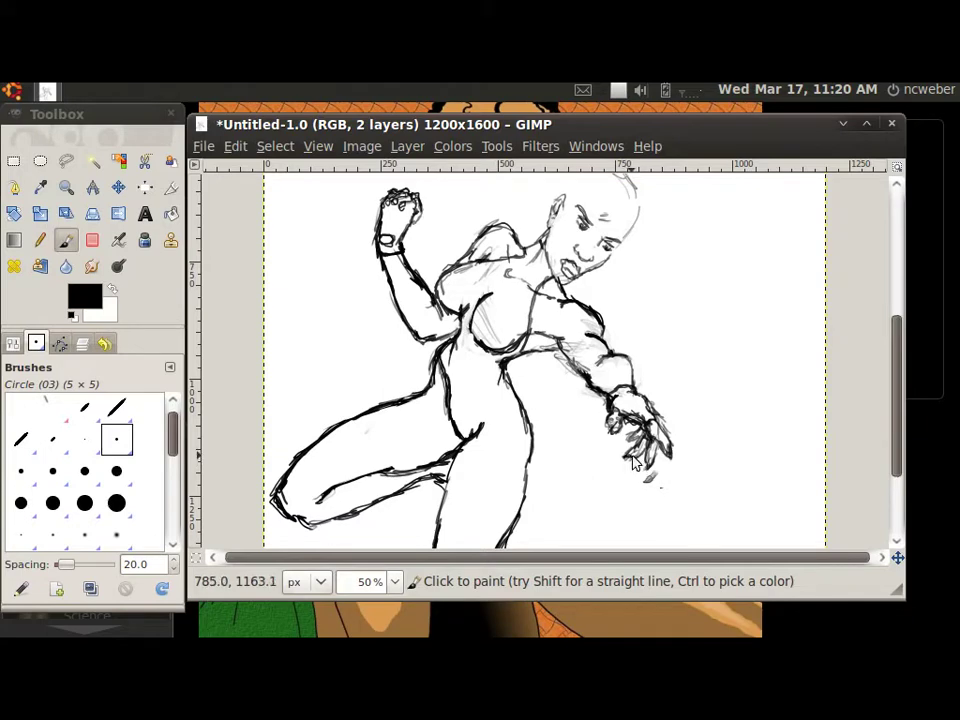
pyautogui.moveTo(634, 457); pyautogui.dragTo(636, 440)
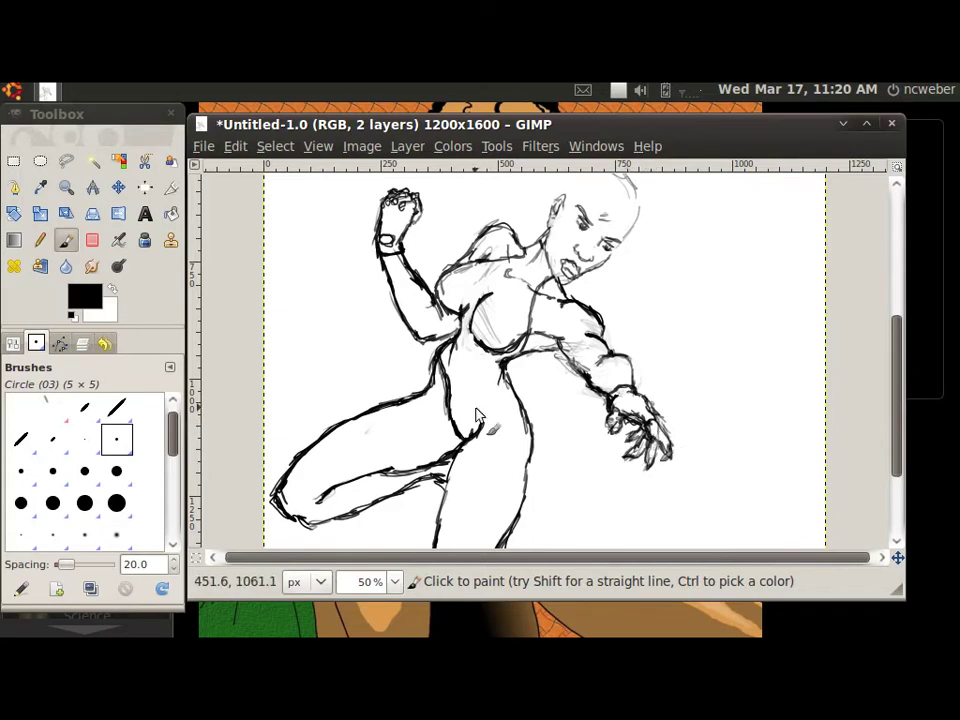
pyautogui.moveTo(483, 424); pyautogui.dragTo(458, 444)
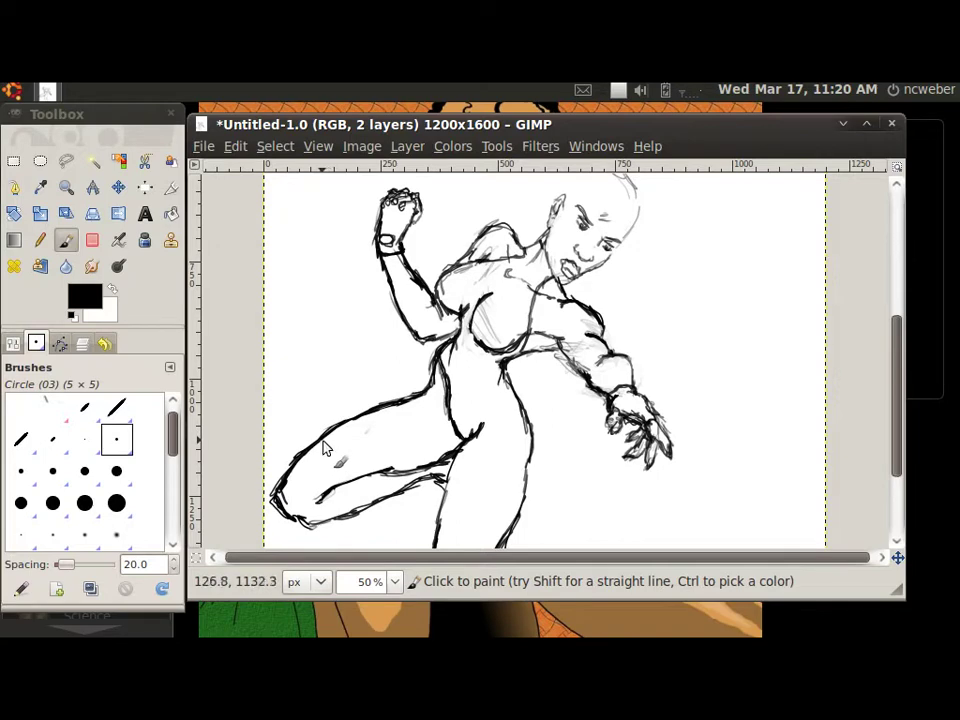
# Draw and darken two band lines across the thigh, plus short strokes on the lower leg.
pyautogui.moveTo(341, 478)
pyautogui.mouseDown()
pyautogui.moveTo(332, 466)
pyautogui.moveTo(338, 445)
pyautogui.moveTo(351, 465)
pyautogui.moveTo(342, 482)
pyautogui.moveTo(328, 452)
pyautogui.mouseUp()
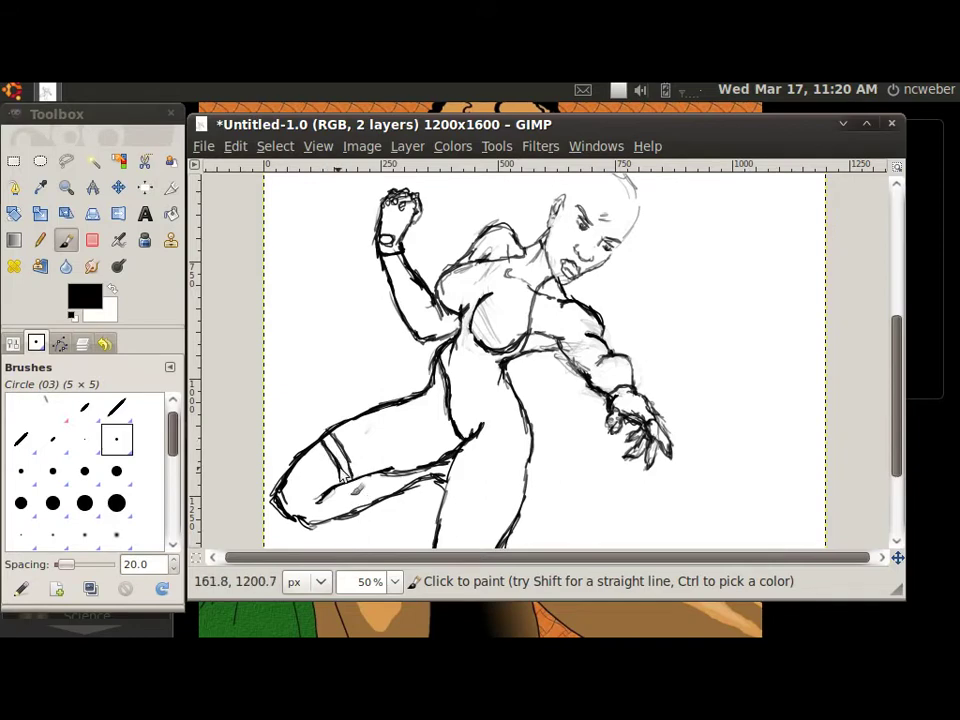
pyautogui.moveTo(389, 429)
pyautogui.mouseDown()
pyautogui.moveTo(394, 450)
pyautogui.moveTo(395, 416)
pyautogui.moveTo(407, 435)
pyautogui.moveTo(397, 412)
pyautogui.moveTo(405, 464)
pyautogui.moveTo(397, 410)
pyautogui.moveTo(400, 479)
pyautogui.moveTo(393, 457)
pyautogui.moveTo(384, 463)
pyautogui.mouseUp()
pyautogui.moveTo(322, 432)
pyautogui.mouseDown()
pyautogui.moveTo(338, 472)
pyautogui.moveTo(343, 453)
pyautogui.moveTo(343, 480)
pyautogui.moveTo(335, 452)
pyautogui.moveTo(405, 441)
pyautogui.moveTo(396, 450)
pyautogui.moveTo(399, 429)
pyautogui.mouseUp()
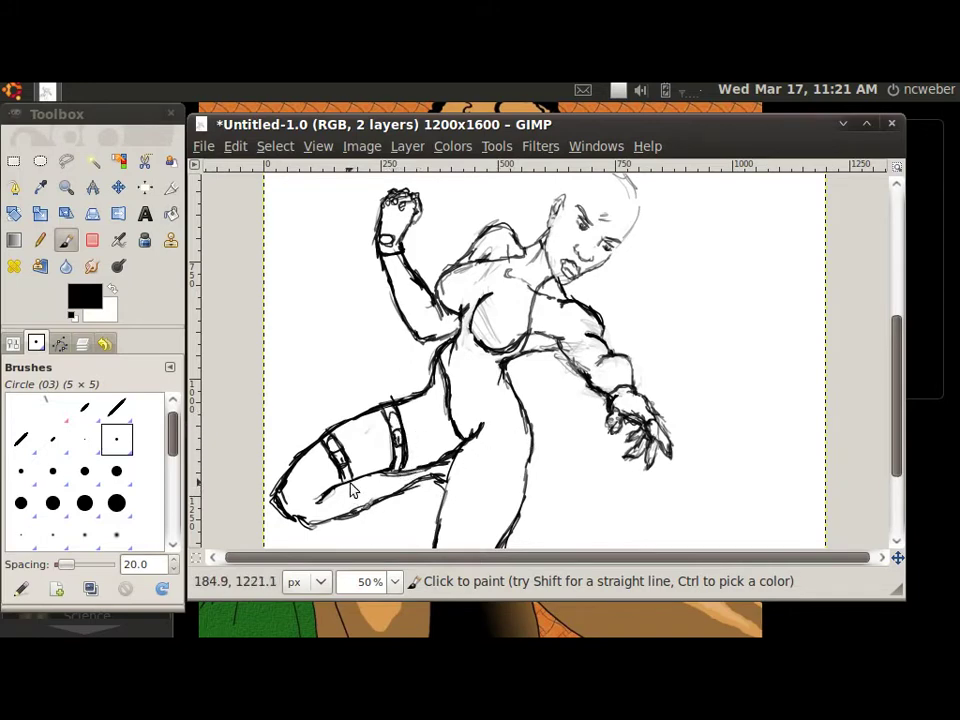
pyautogui.moveTo(368, 512); pyautogui.dragTo(378, 504)
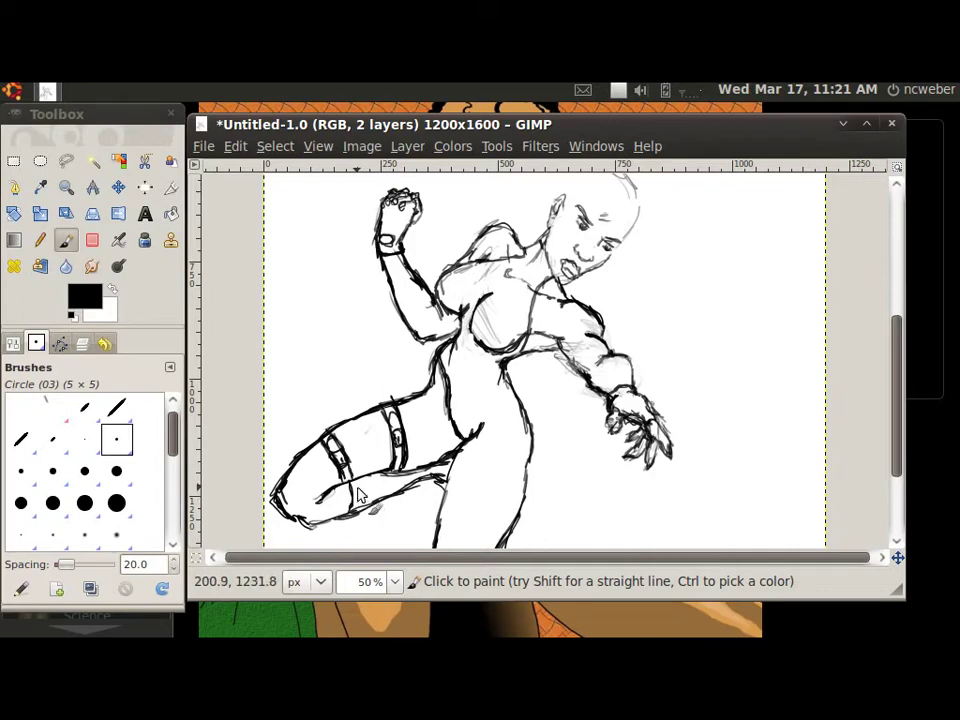
pyautogui.moveTo(361, 506); pyautogui.dragTo(360, 489)
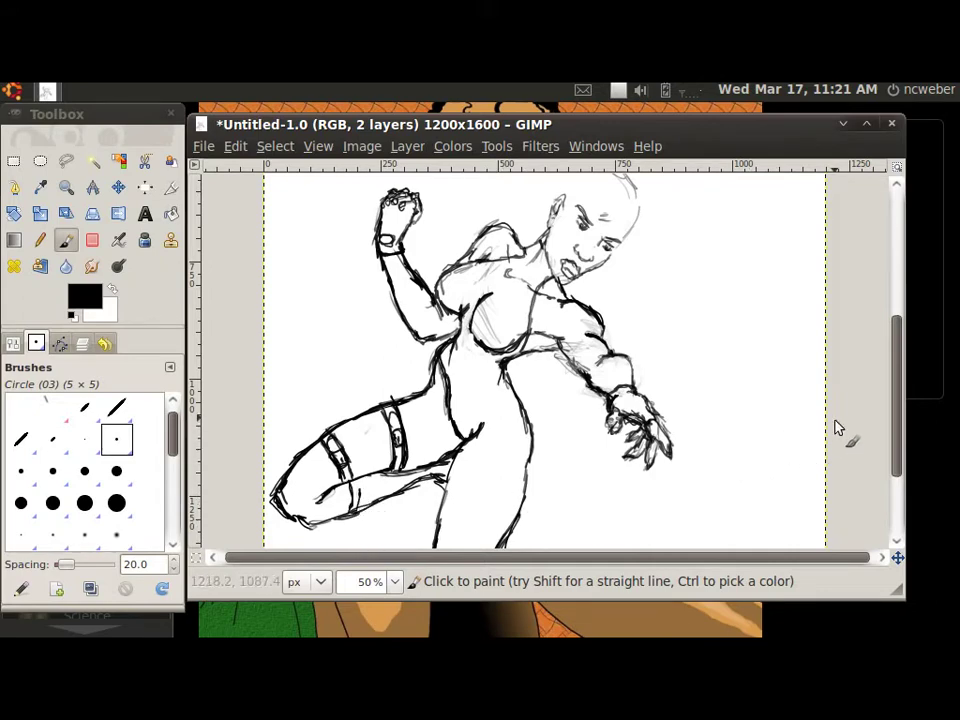
# Outline the underside of the foot at the canvas bottom, then return to the upper figure.
pyautogui.scroll(-3, 896, 413)
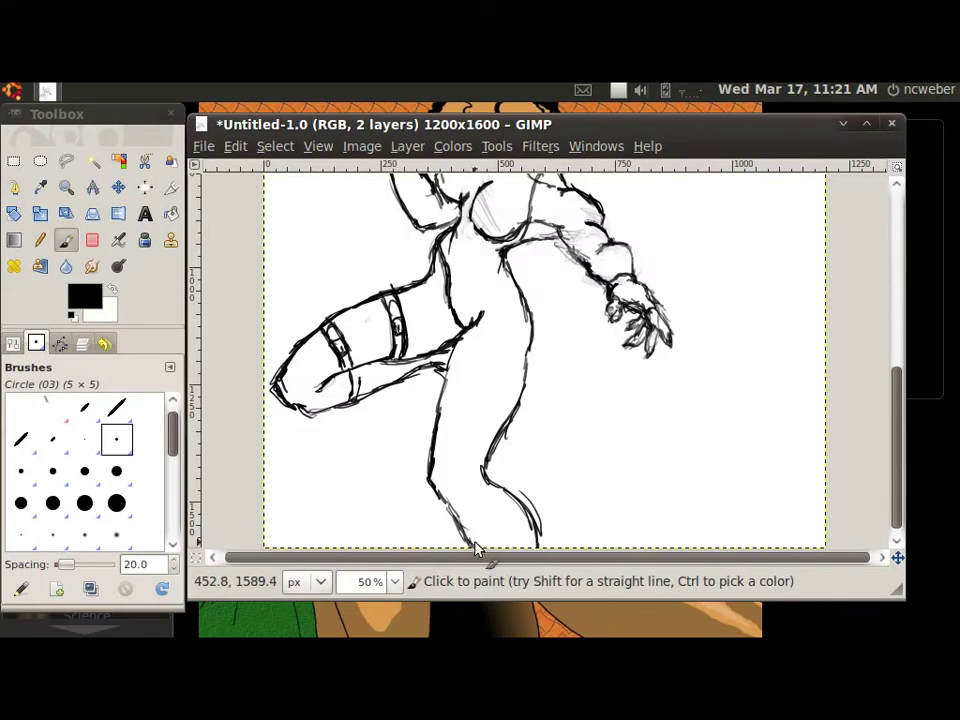
pyautogui.moveTo(476, 548)
pyautogui.mouseDown()
pyautogui.moveTo(497, 551)
pyautogui.moveTo(518, 538)
pyautogui.moveTo(530, 513)
pyautogui.mouseUp()
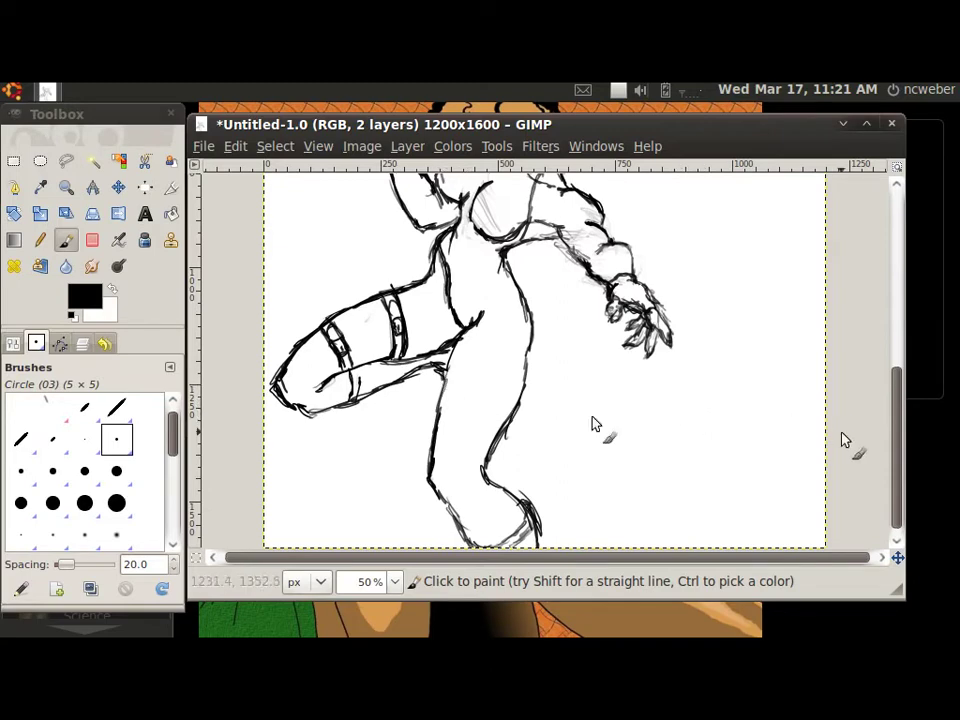
pyautogui.moveTo(897, 440); pyautogui.dragTo(899, 368)
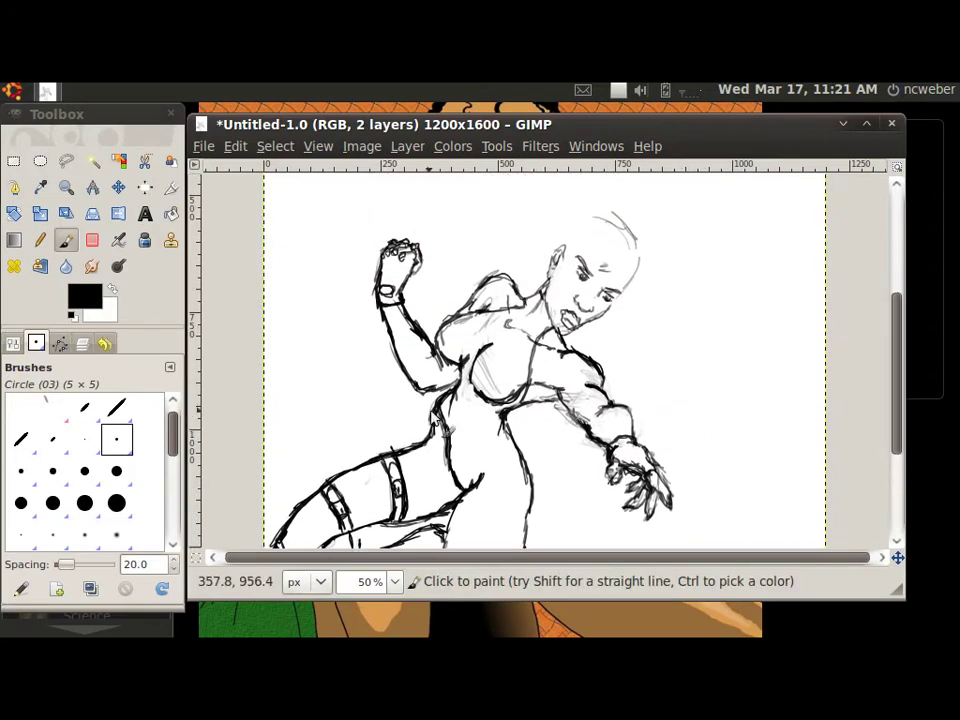
# Add a small oval on the torso and darken the eyes, nose, forehead and face lines.
pyautogui.moveTo(464, 403); pyautogui.dragTo(472, 415)
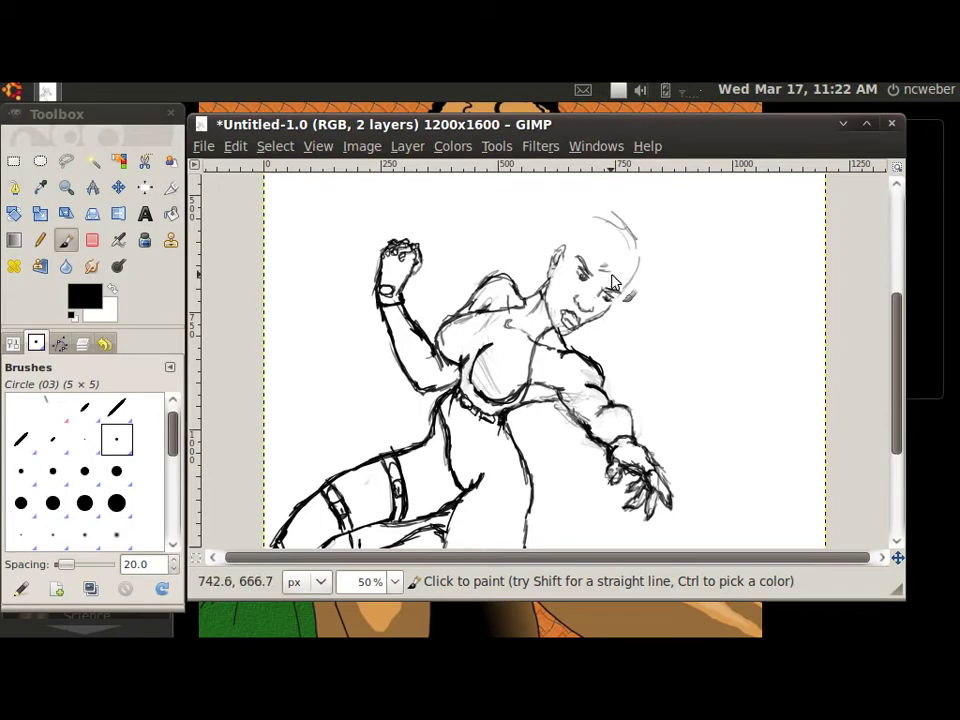
pyautogui.moveTo(604, 283); pyautogui.dragTo(572, 296)
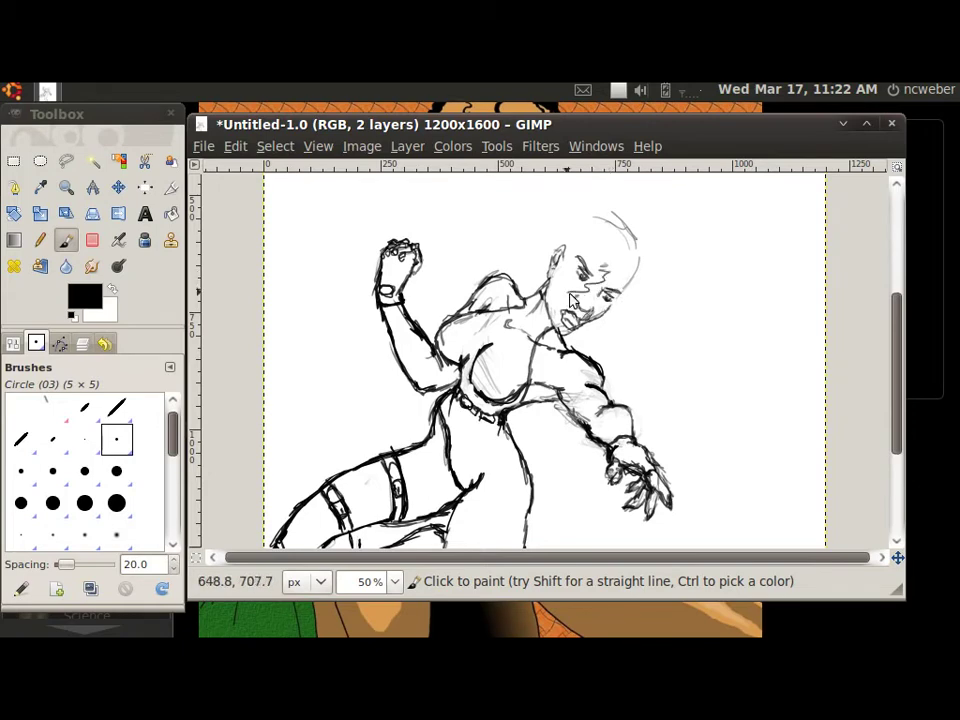
pyautogui.moveTo(570, 297); pyautogui.dragTo(597, 255)
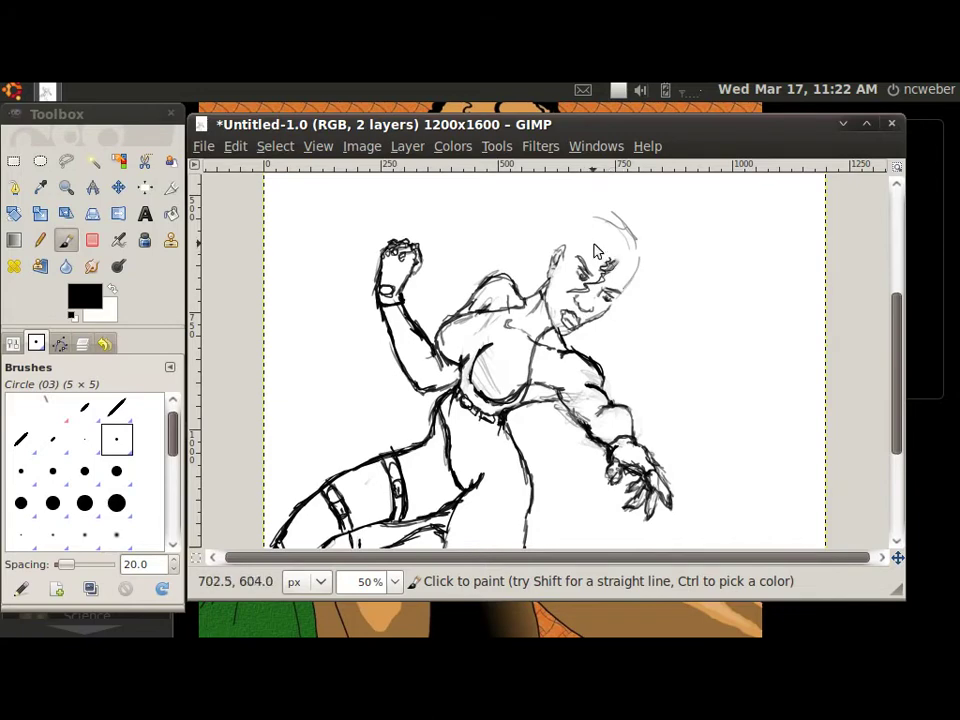
pyautogui.moveTo(597, 252)
pyautogui.mouseDown()
pyautogui.moveTo(608, 260)
pyautogui.moveTo(597, 257)
pyautogui.moveTo(600, 270)
pyautogui.moveTo(596, 258)
pyautogui.mouseUp()
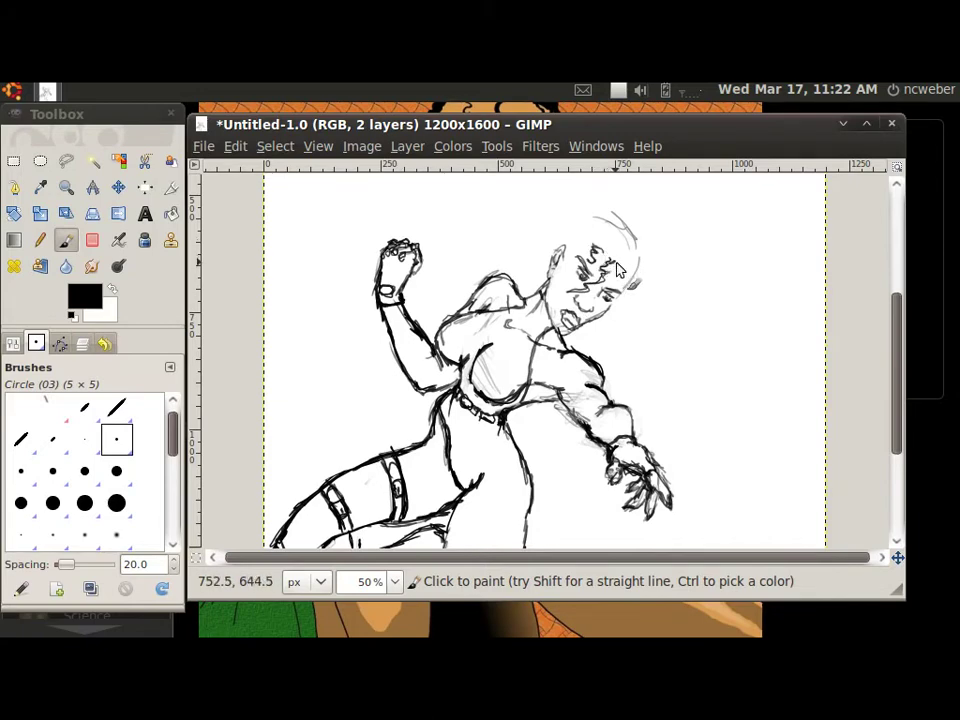
pyautogui.moveTo(611, 261); pyautogui.dragTo(623, 289)
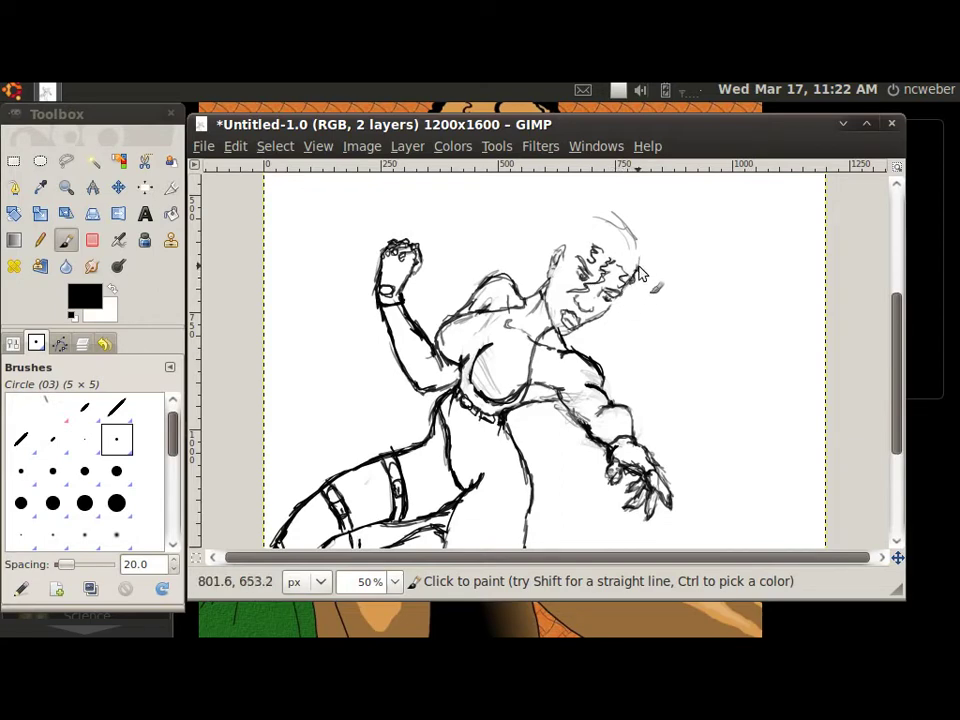
pyautogui.moveTo(577, 243)
pyautogui.mouseDown()
pyautogui.moveTo(591, 247)
pyautogui.moveTo(554, 292)
pyautogui.moveTo(571, 262)
pyautogui.moveTo(554, 255)
pyautogui.moveTo(575, 230)
pyautogui.moveTo(609, 221)
pyautogui.moveTo(572, 230)
pyautogui.moveTo(608, 203)
pyautogui.moveTo(644, 249)
pyautogui.mouseUp()
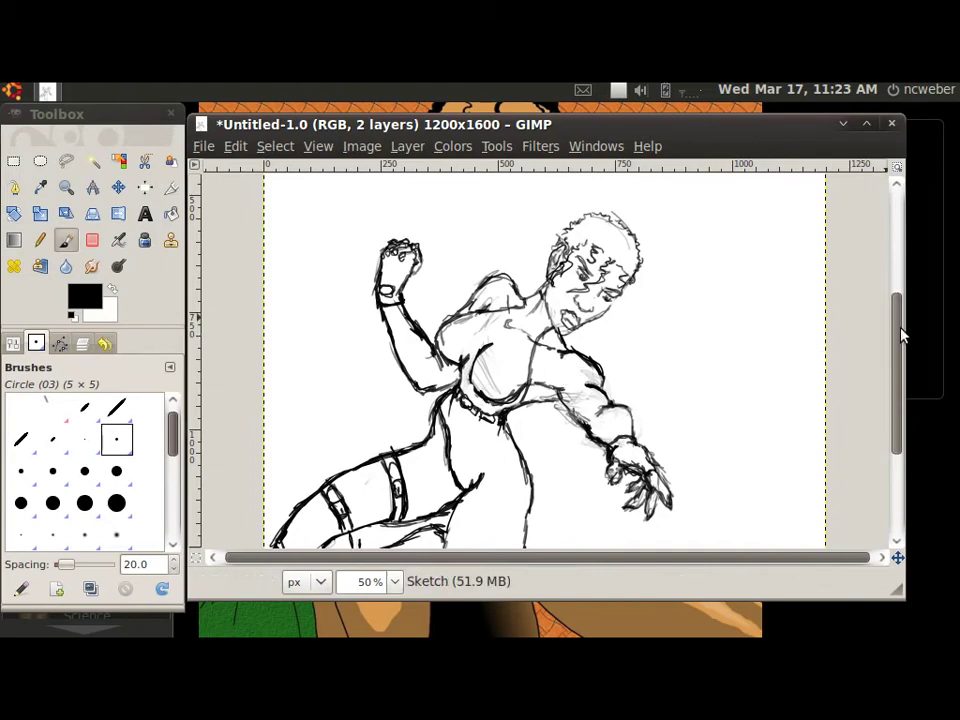
pyautogui.moveTo(899, 332); pyautogui.dragTo(894, 447)
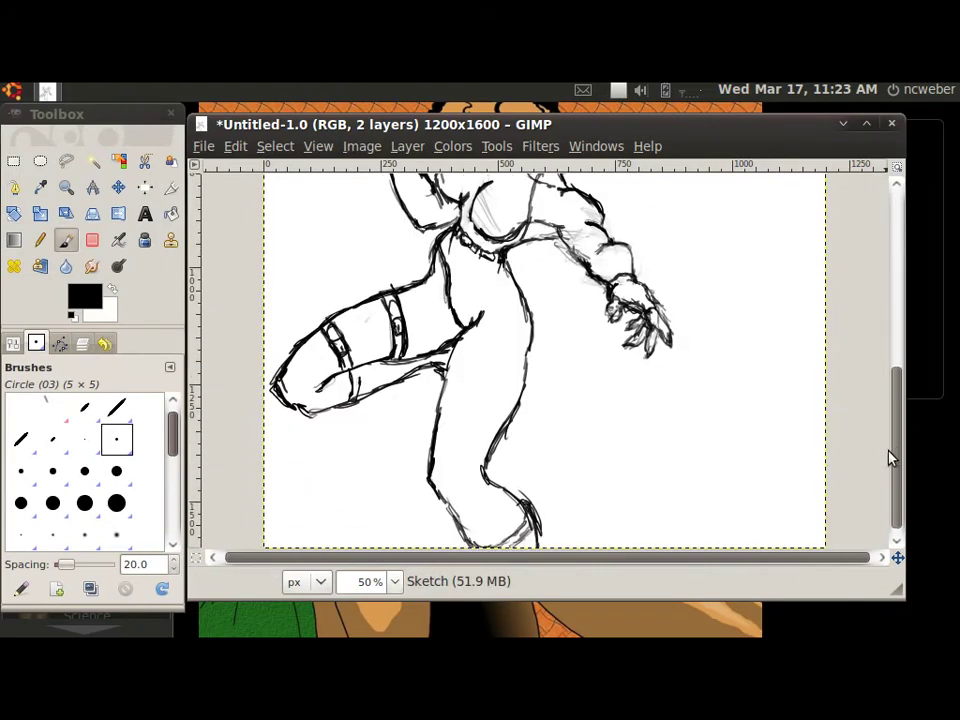
pyautogui.moveTo(893, 441); pyautogui.dragTo(926, 321)
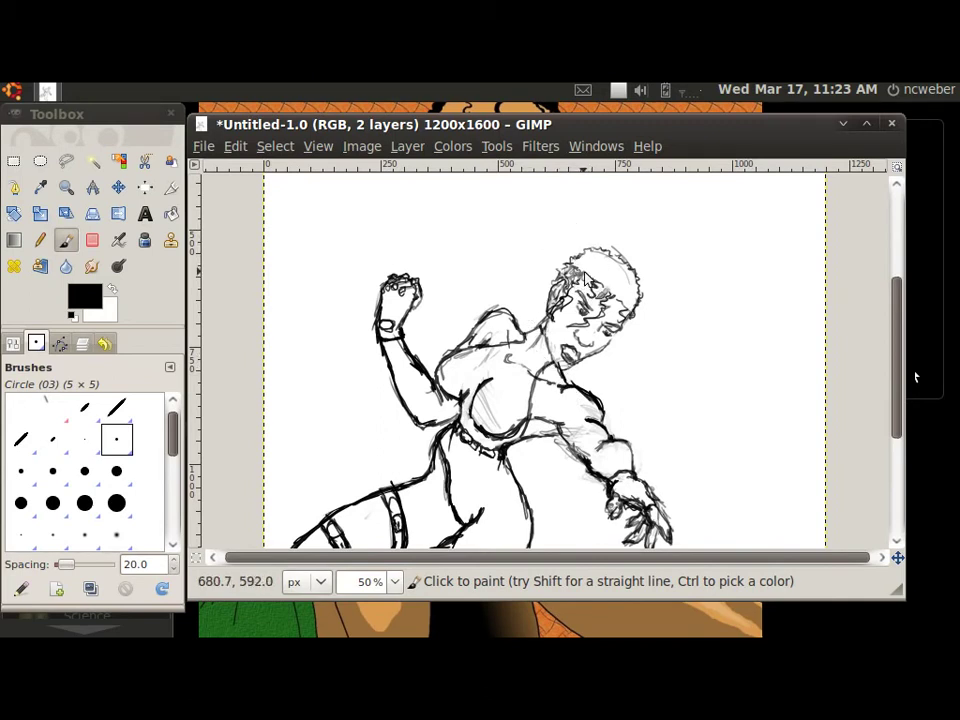
# Scribble dense dark curls across the hair's right edge, left side and middle.
pyautogui.moveTo(584, 282)
pyautogui.mouseDown()
pyautogui.moveTo(577, 270)
pyautogui.moveTo(608, 294)
pyautogui.mouseUp()
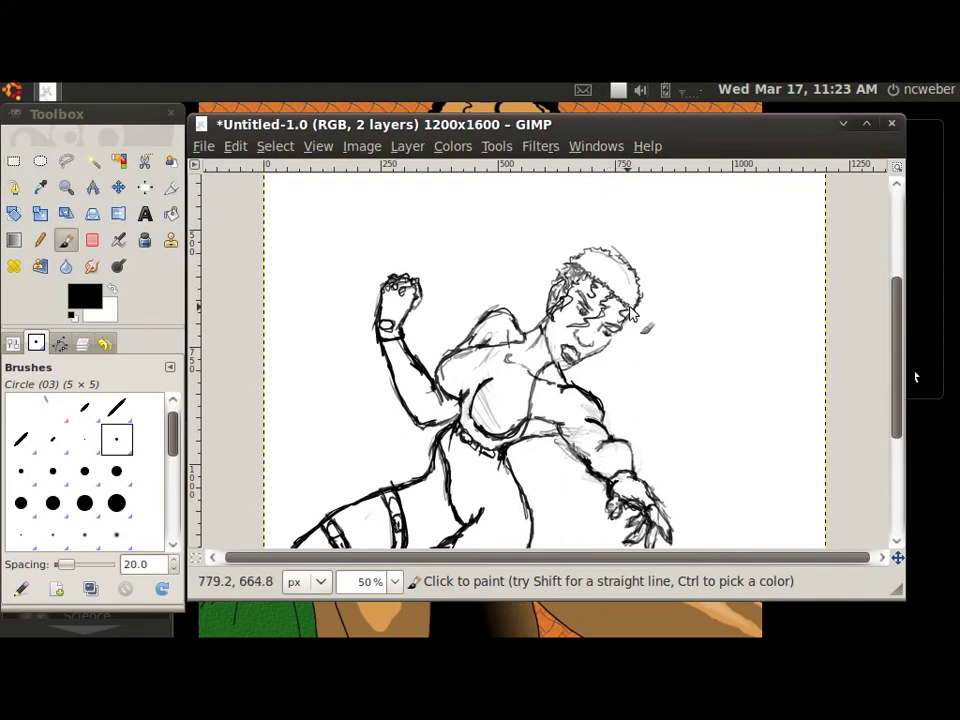
pyautogui.moveTo(608, 294)
pyautogui.mouseDown()
pyautogui.moveTo(641, 298)
pyautogui.moveTo(618, 291)
pyautogui.moveTo(630, 302)
pyautogui.mouseUp()
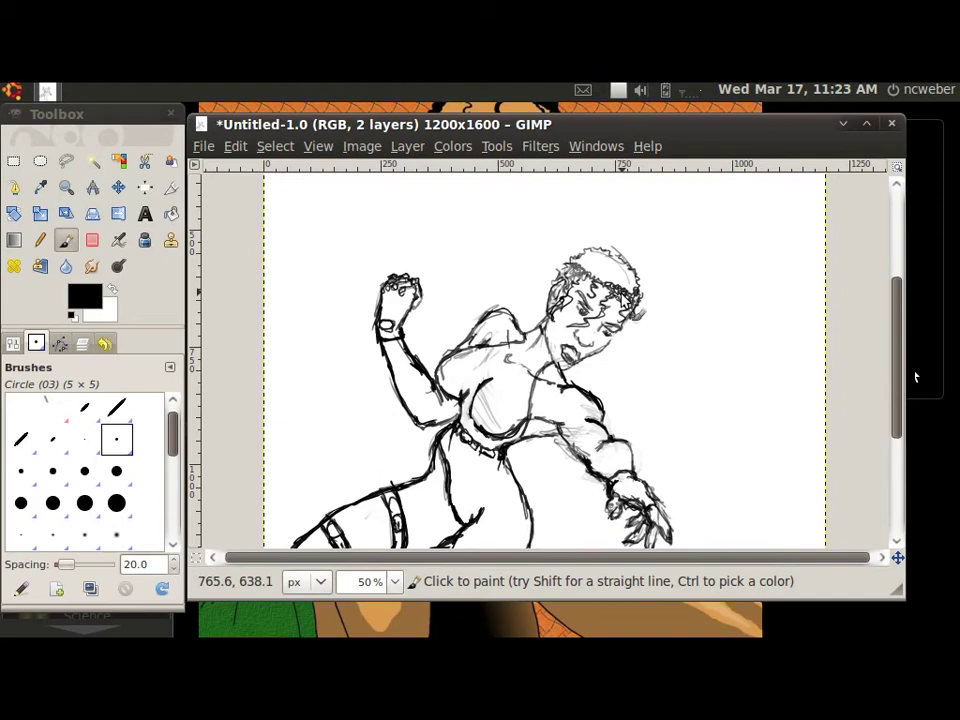
pyautogui.moveTo(640, 315)
pyautogui.mouseDown()
pyautogui.moveTo(646, 320)
pyautogui.moveTo(648, 302)
pyautogui.moveTo(620, 302)
pyautogui.moveTo(576, 265)
pyautogui.moveTo(612, 258)
pyautogui.mouseUp()
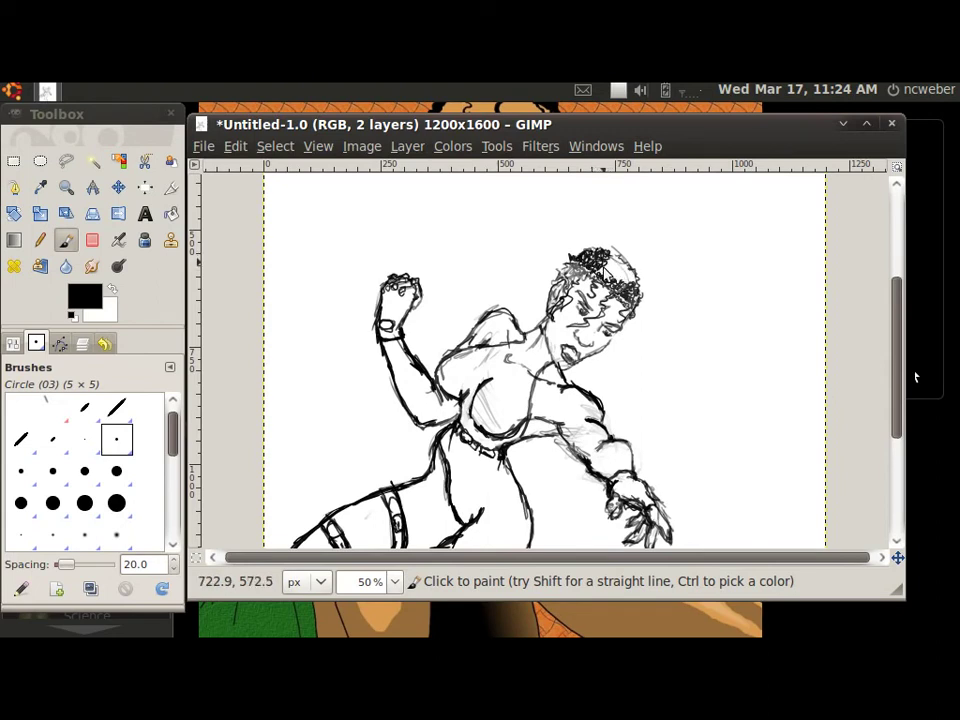
pyautogui.moveTo(606, 277); pyautogui.dragTo(587, 282)
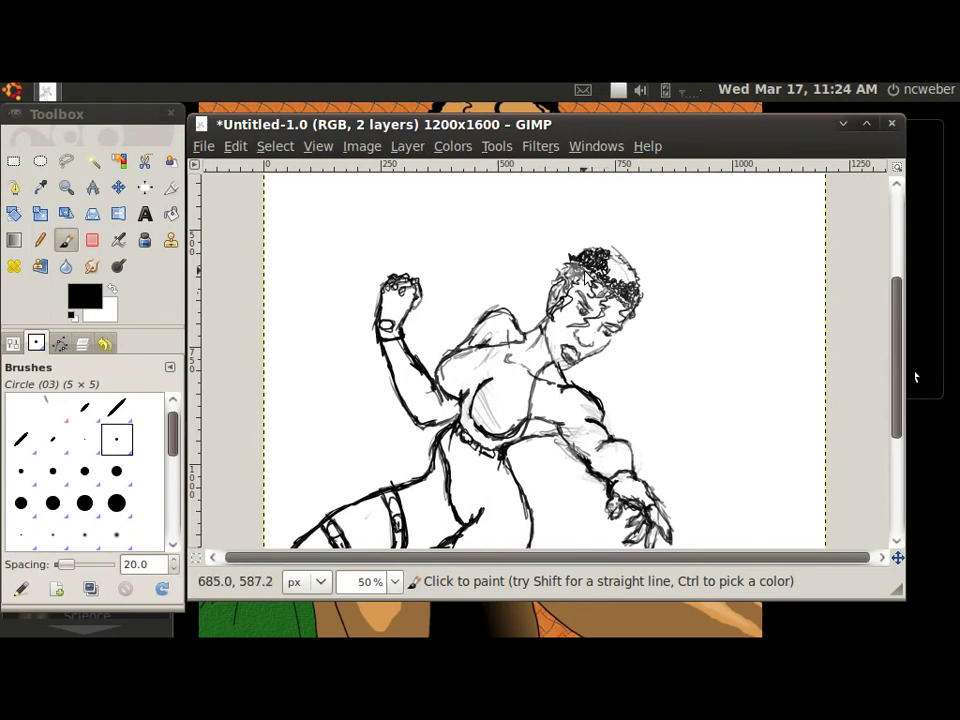
pyautogui.moveTo(585, 278)
pyautogui.mouseDown()
pyautogui.moveTo(562, 282)
pyautogui.moveTo(630, 273)
pyautogui.moveTo(635, 284)
pyautogui.moveTo(582, 268)
pyautogui.mouseUp()
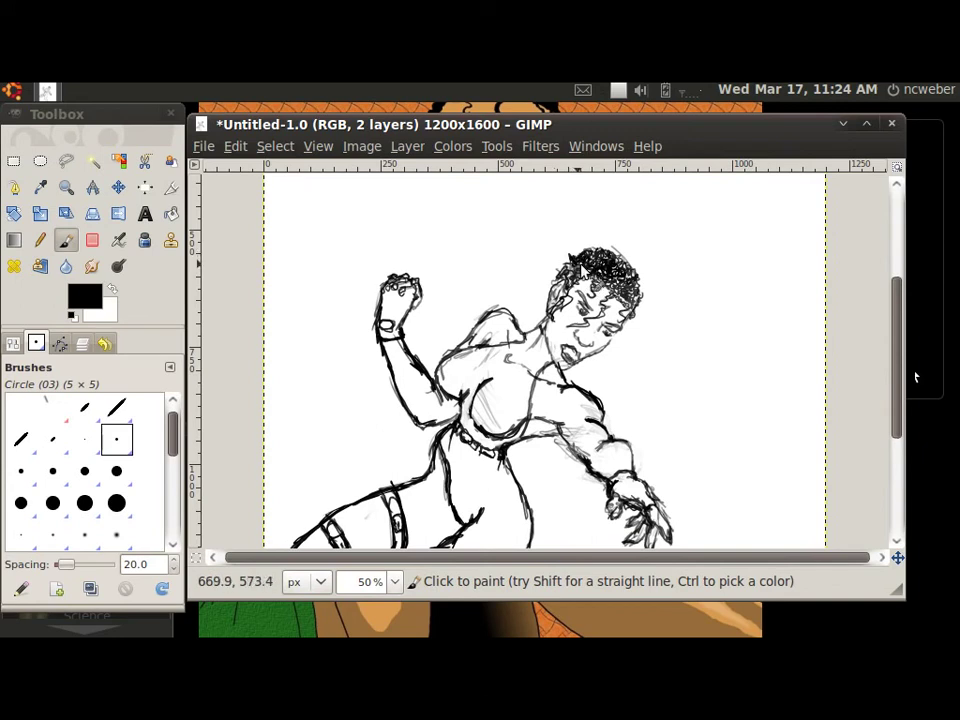
pyautogui.moveTo(588, 270)
pyautogui.mouseDown()
pyautogui.moveTo(602, 270)
pyautogui.moveTo(560, 277)
pyautogui.moveTo(615, 267)
pyautogui.moveTo(642, 284)
pyautogui.moveTo(638, 311)
pyautogui.mouseUp()
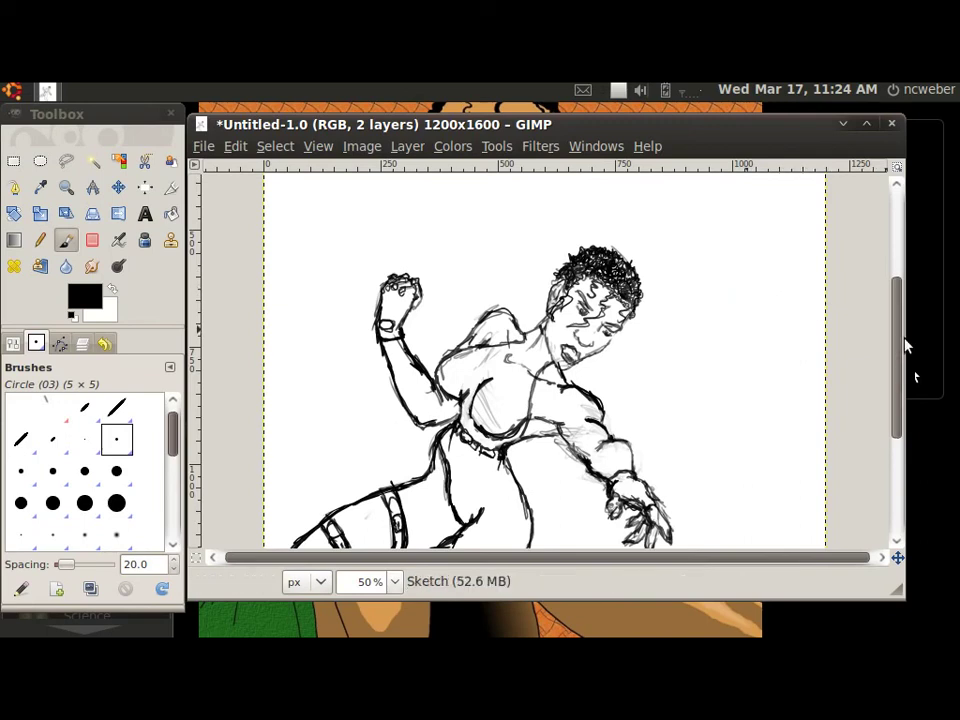
# Add a transparent layer named 'Color' directly above Background, below Sketch.
pyautogui.scroll(-3, 895, 360)
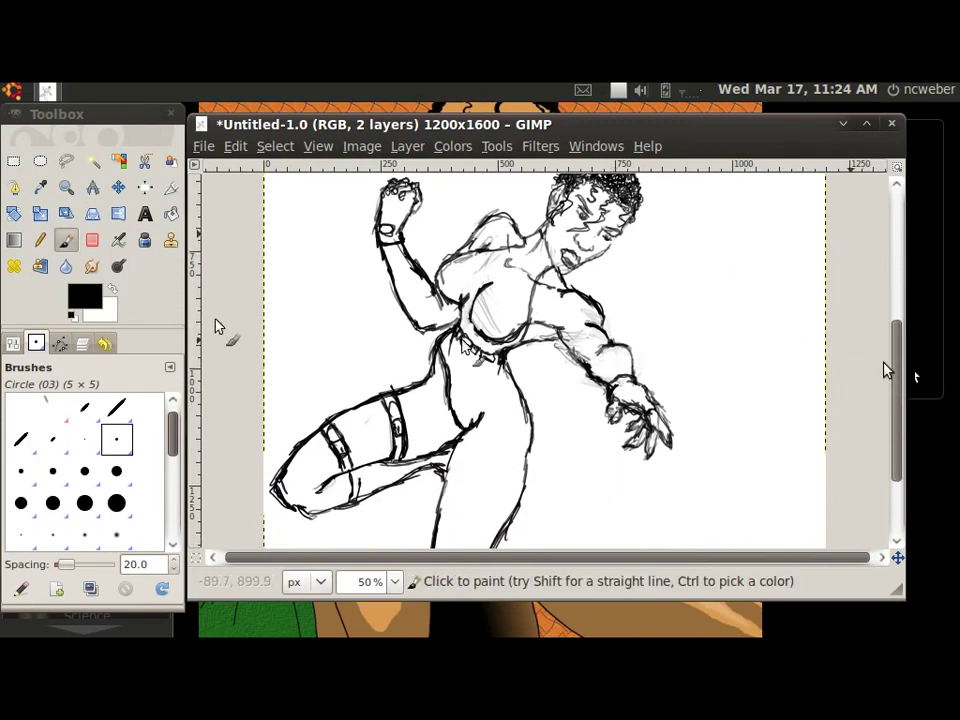
pyautogui.click(82, 344)
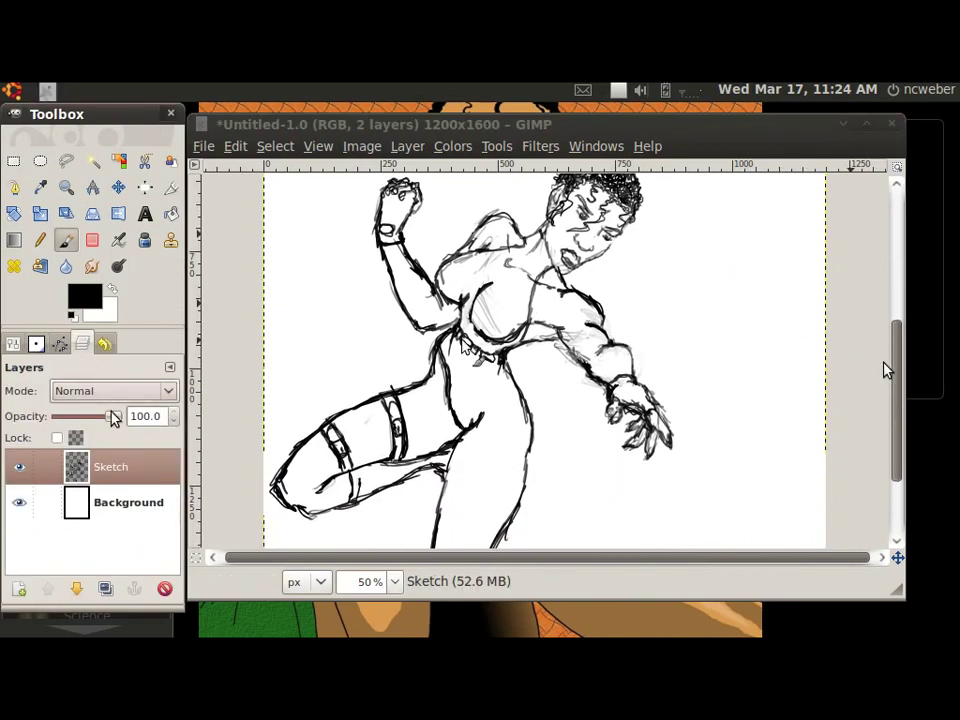
pyautogui.click(109, 505)
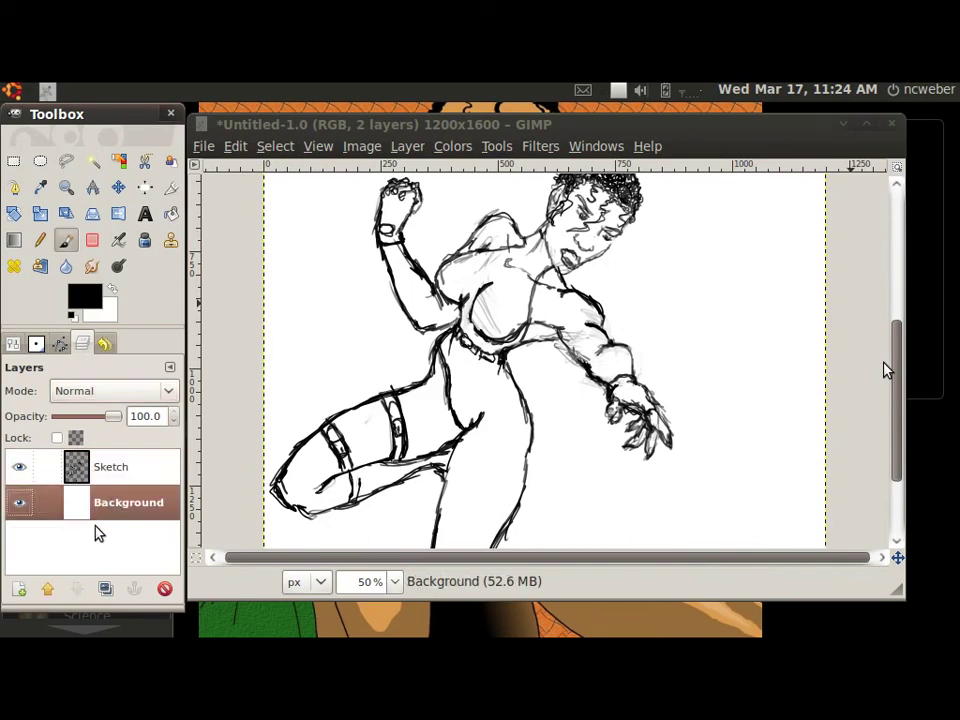
pyautogui.click(18, 590)
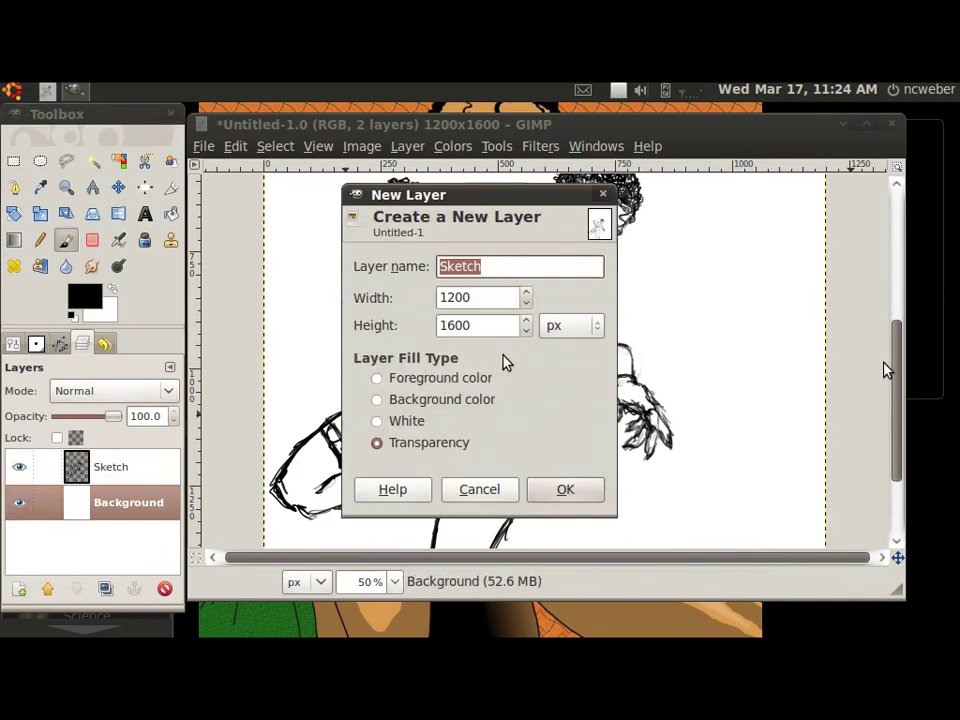
pyautogui.write('Color')
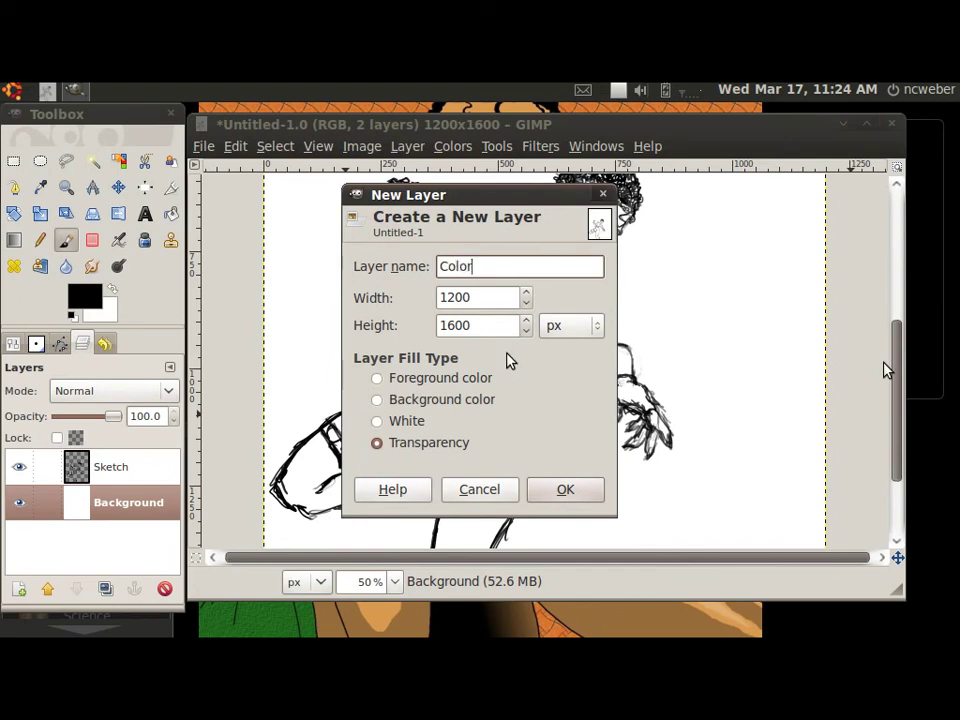
pyautogui.press('Return')
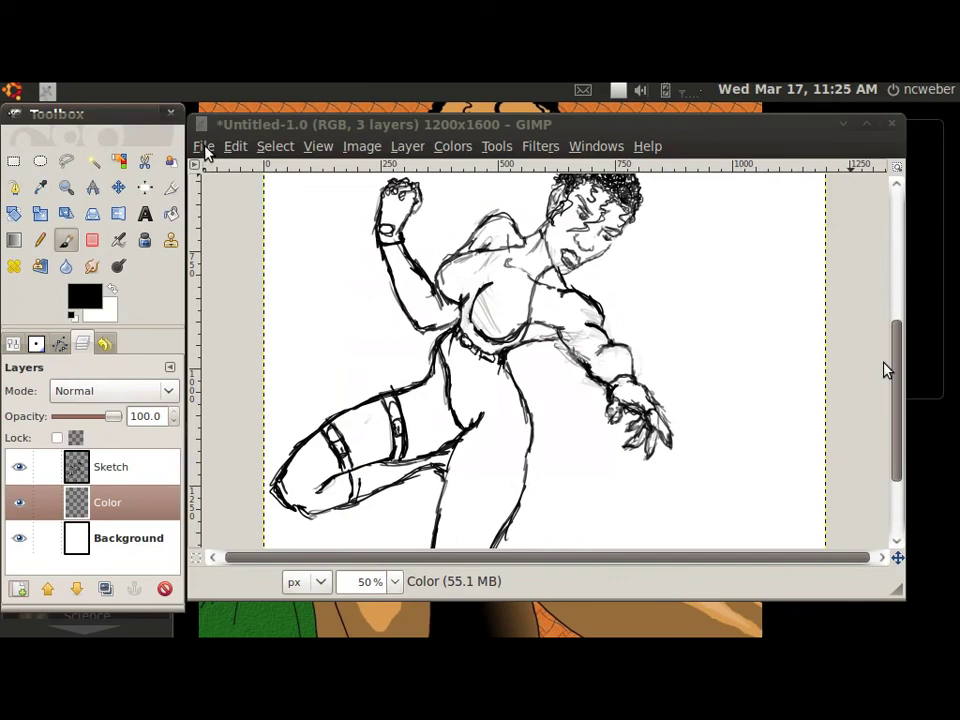
# Open 'Afrodisium Naturally Modest 08 Color.jpg' from Pictures > My Art.
pyautogui.click(204, 148)
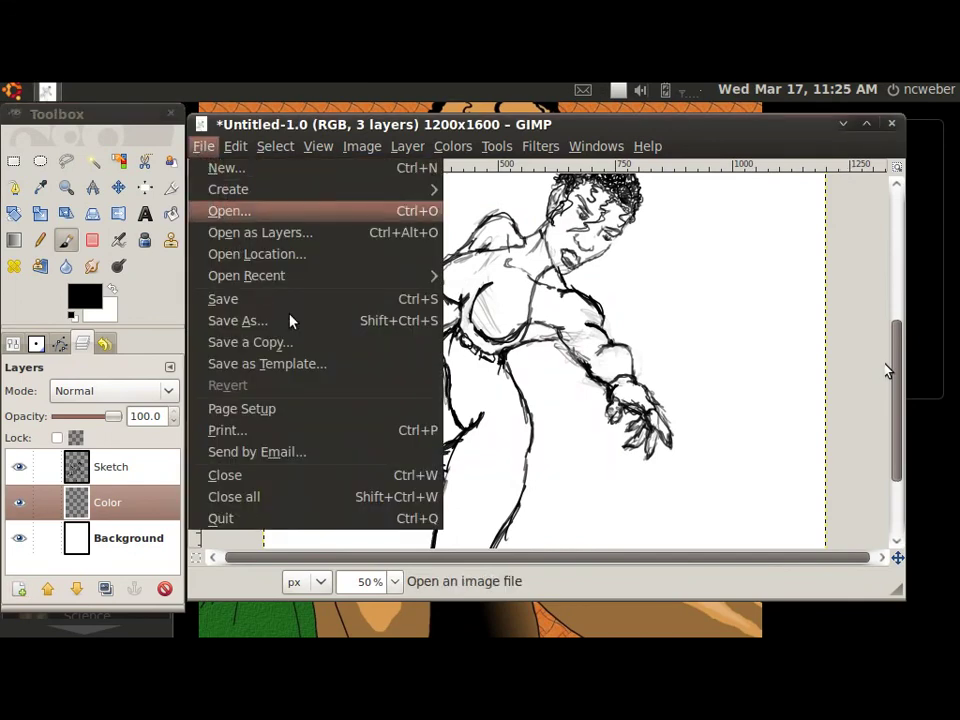
pyautogui.press('Return')
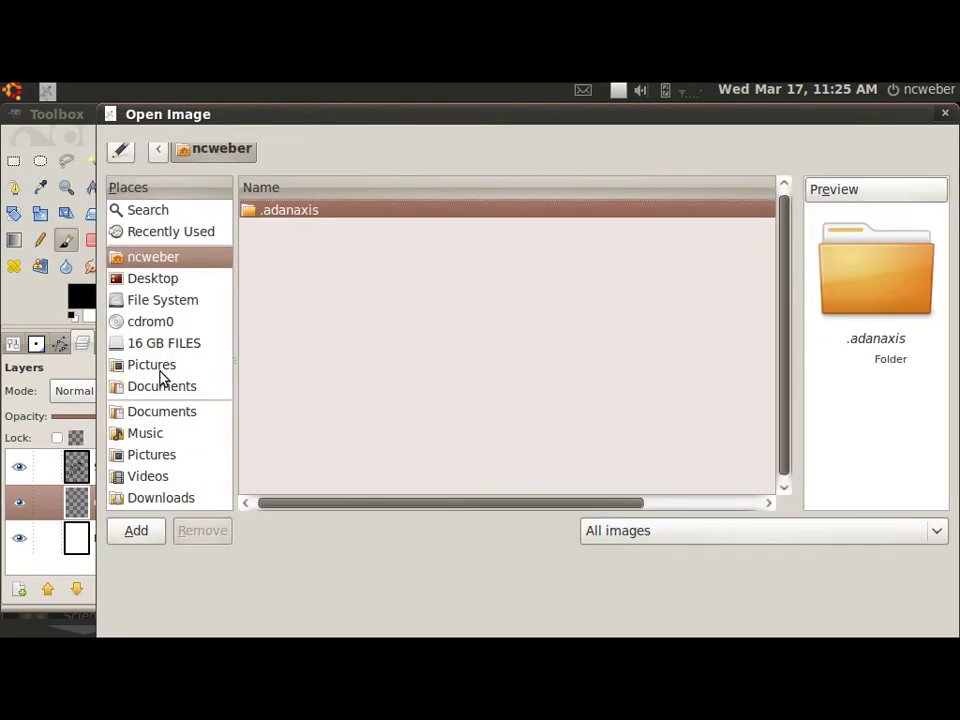
pyautogui.click(155, 366)
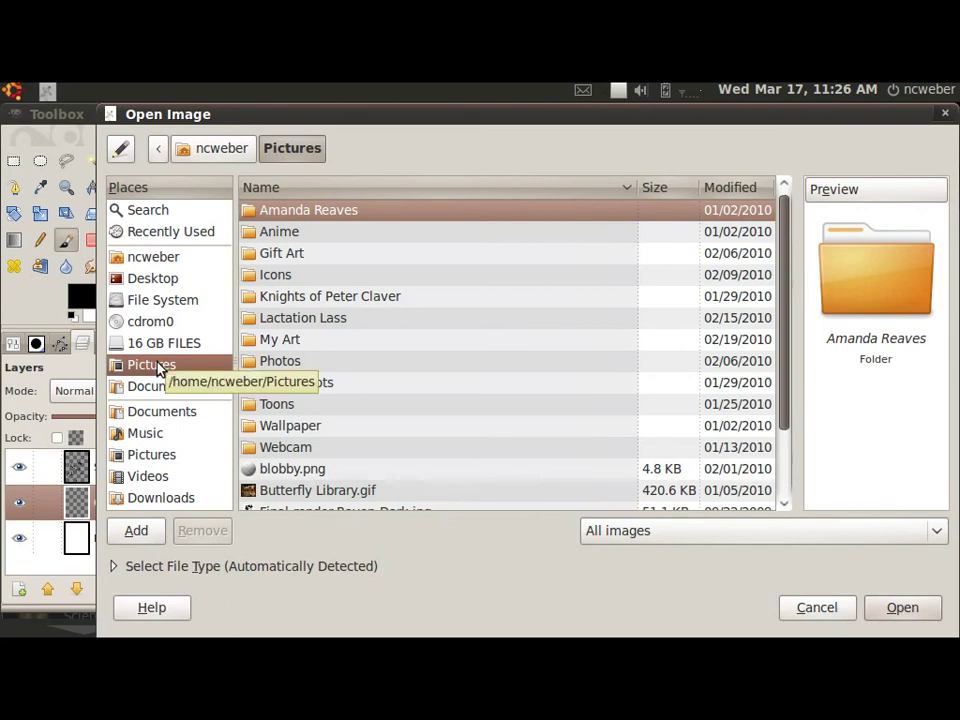
pyautogui.doubleClick(280, 340)
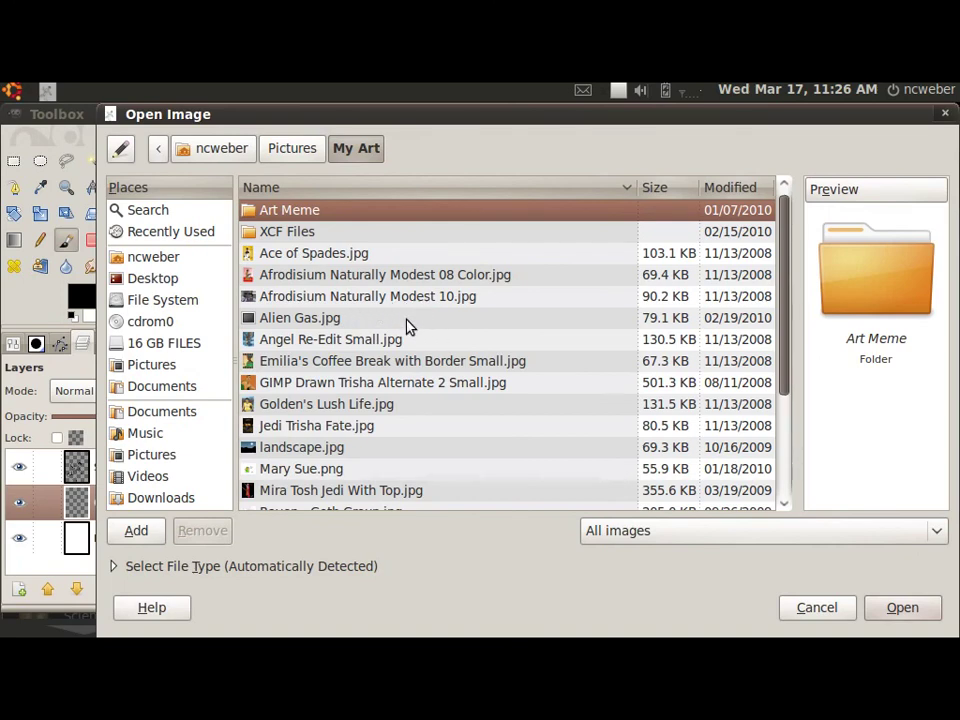
pyautogui.click(363, 276)
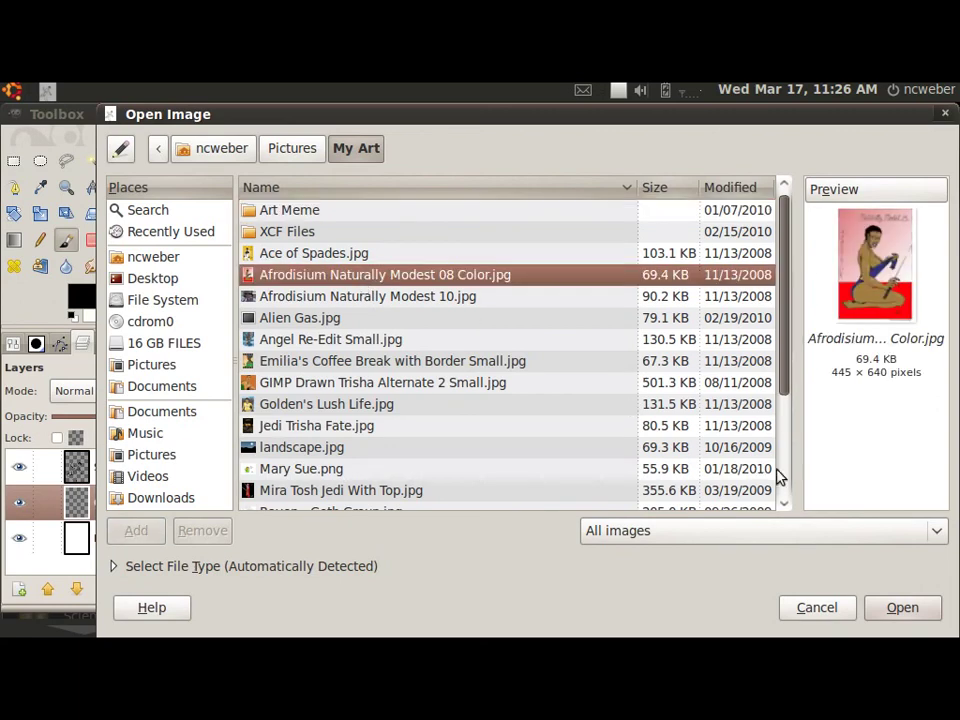
pyautogui.click(900, 614)
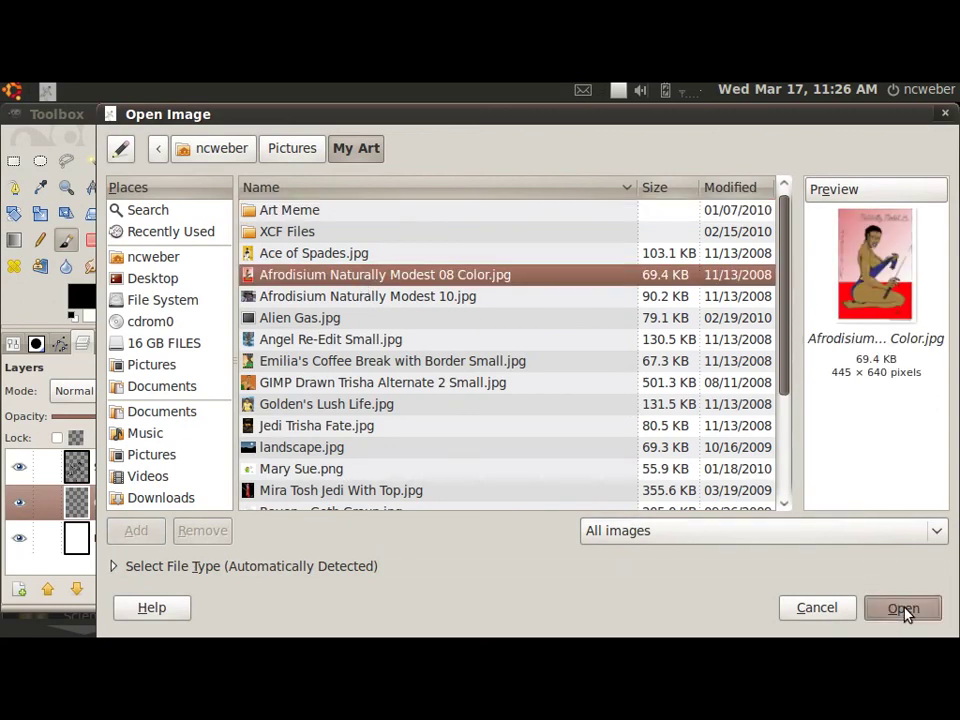